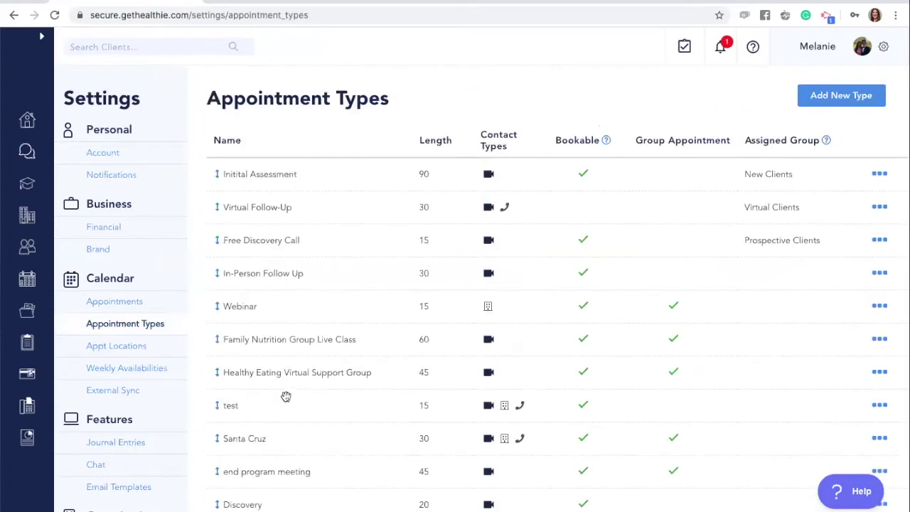
- Edit the Webinar appointment type so its only contact type is video call, and save it
scroll(286, 396, down, 3)
scroll(286, 396, up, 3)
click(879, 308)
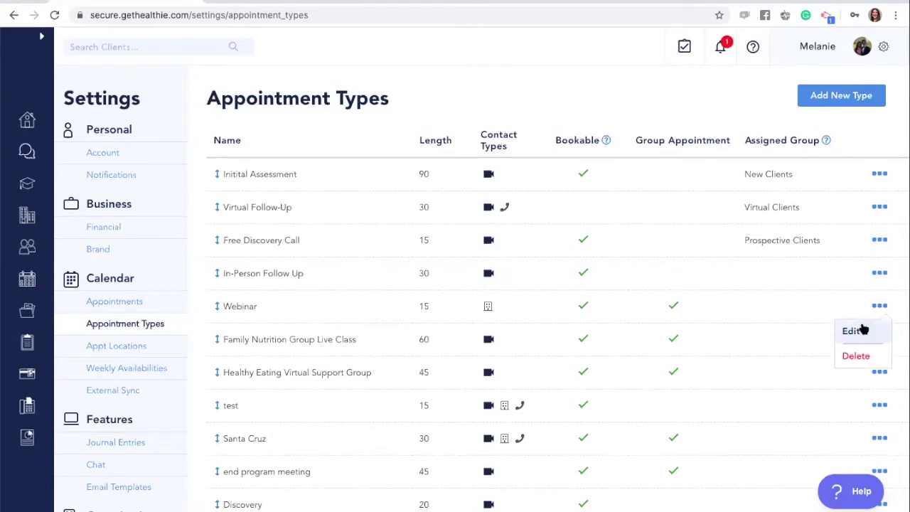
click(854, 330)
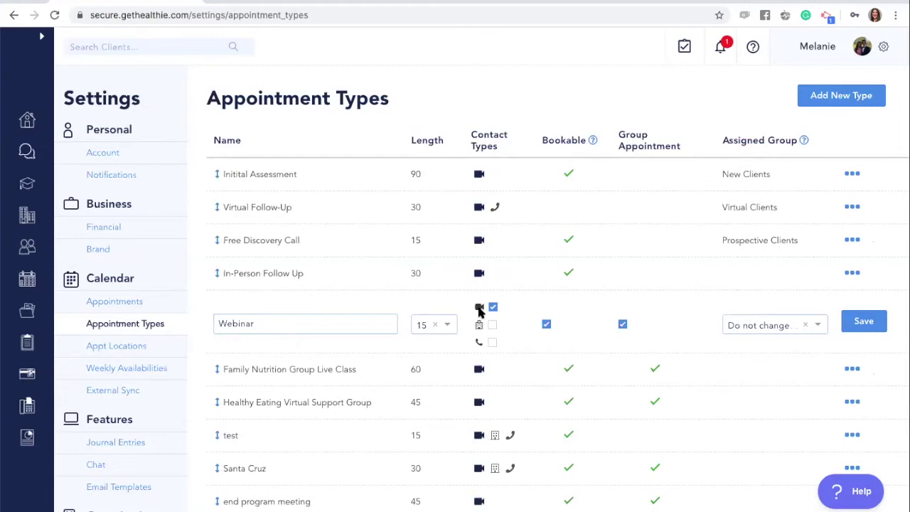
click(872, 325)
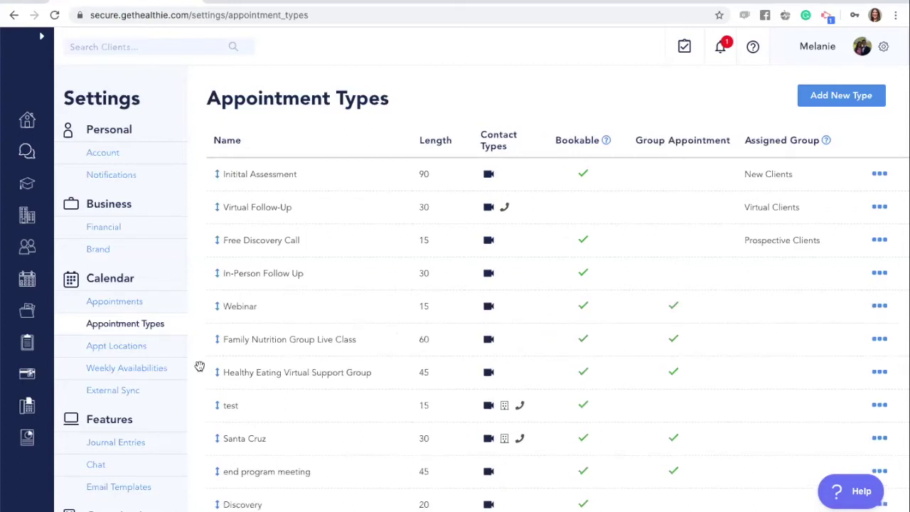
- Start a new individual appointment on the calendar for June 5, 2020 at 1:30 PM, inviting the first listed client
click(27, 281)
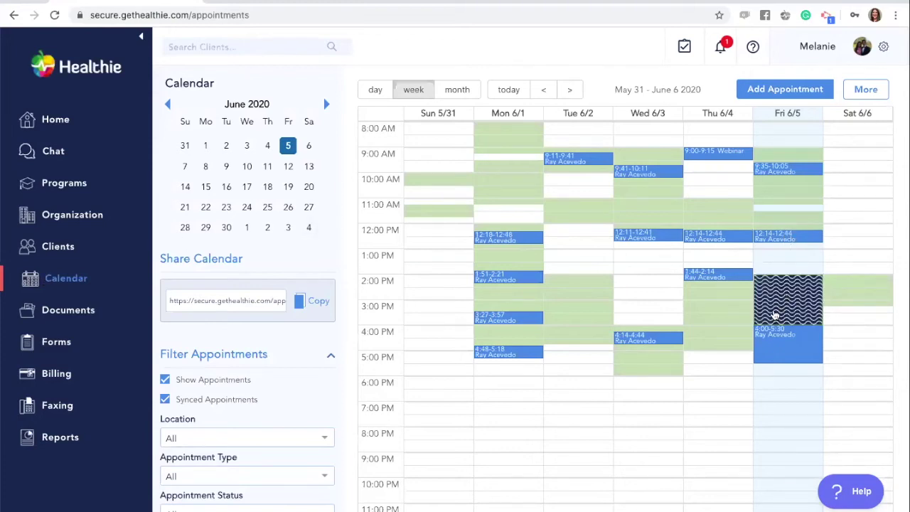
click(785, 269)
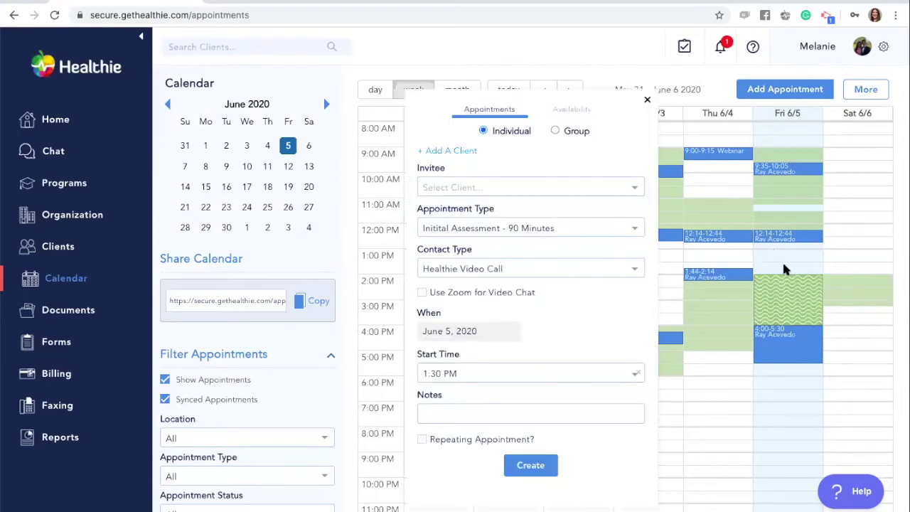
click(462, 185)
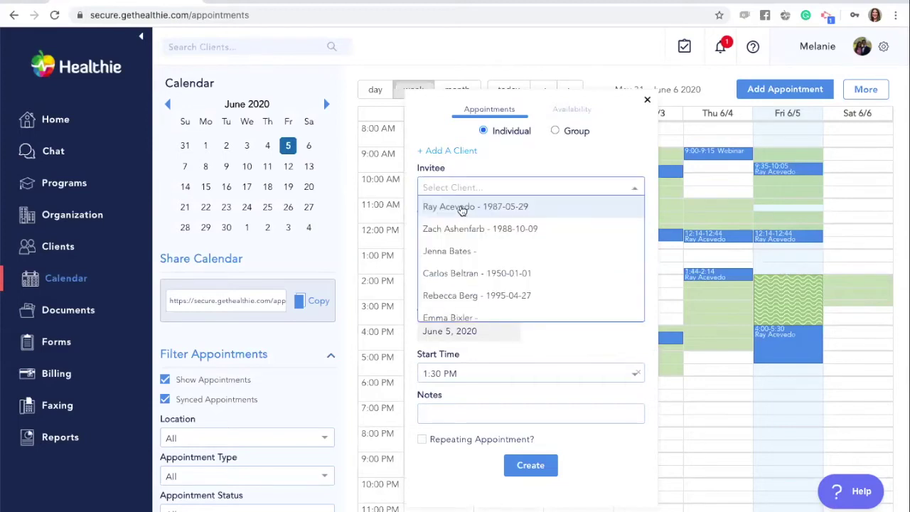
click(461, 208)
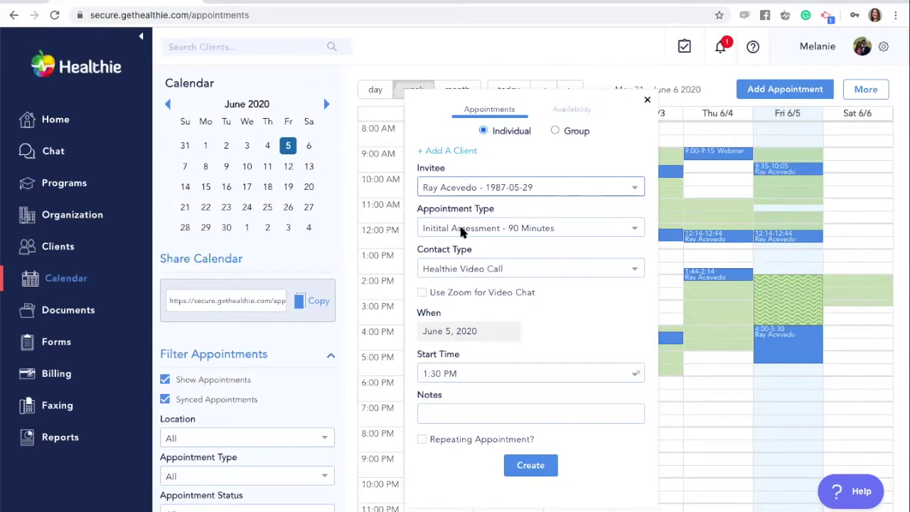
- Set the appointment to Virtual Follow-Up - 30 Minutes with Healthie Video Call as contact type, without Zoom, and create it
click(461, 229)
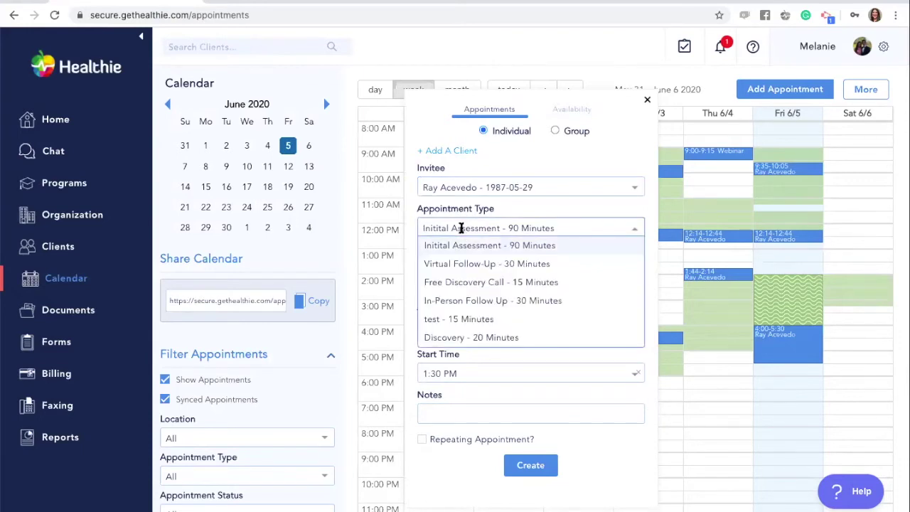
click(459, 265)
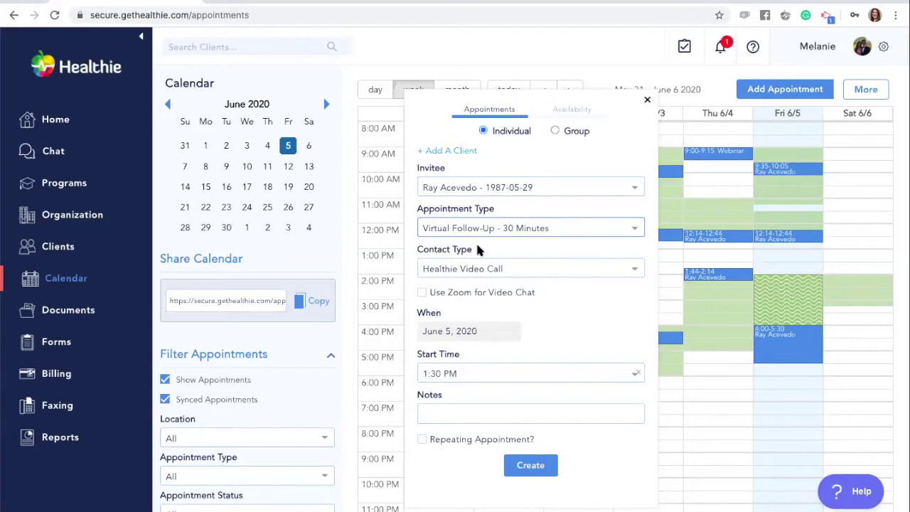
click(483, 268)
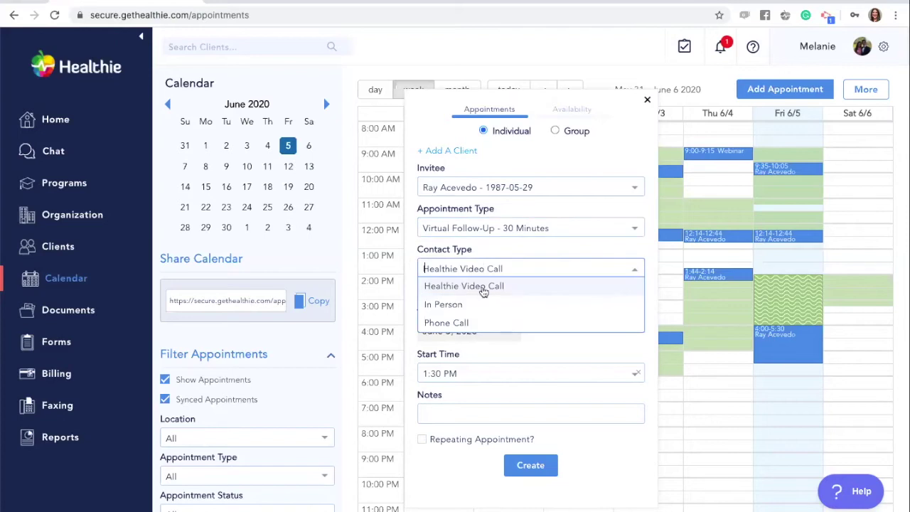
click(483, 290)
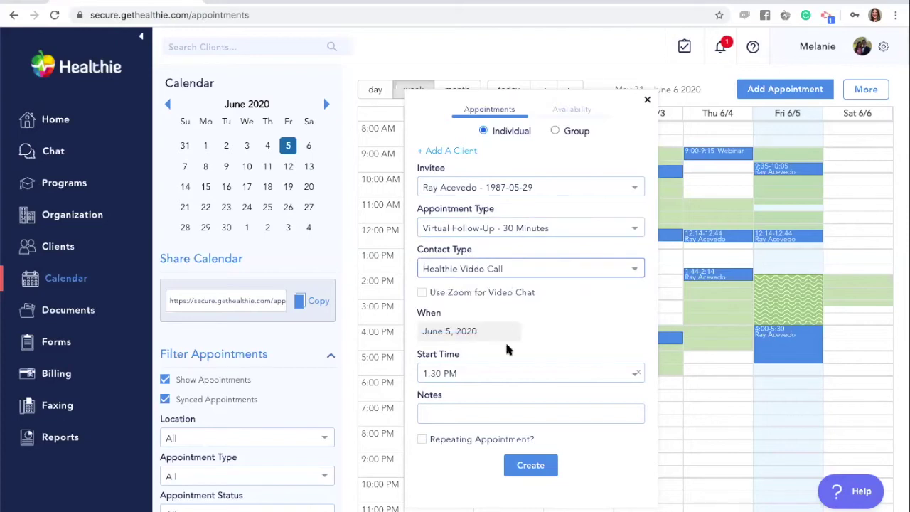
scroll(507, 348, down, 1)
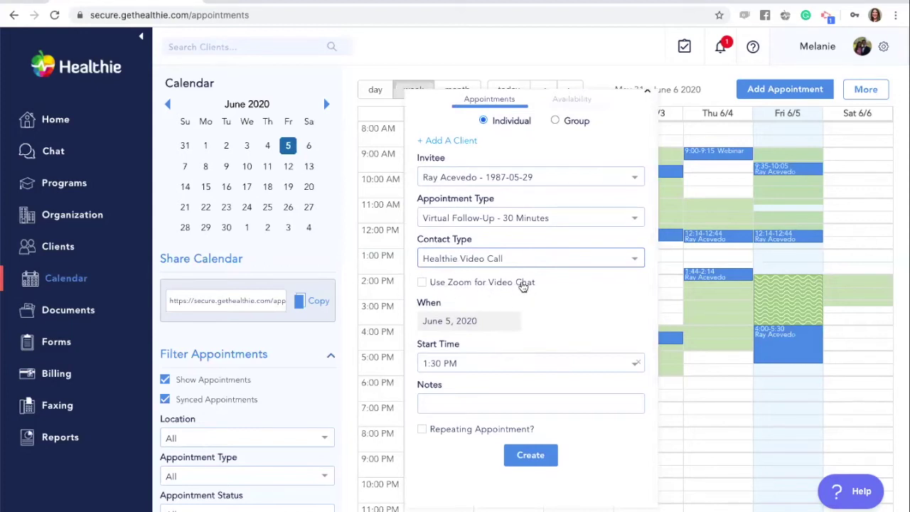
scroll(539, 290, up, 1)
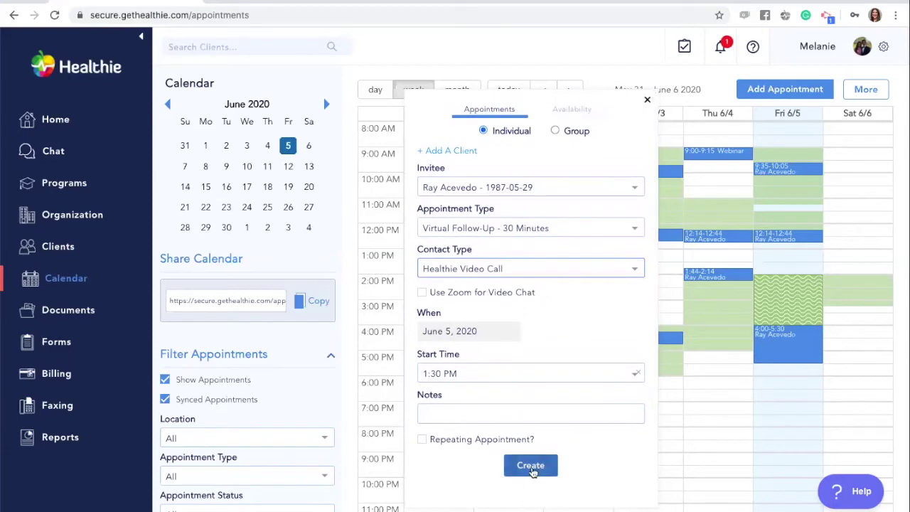
click(533, 472)
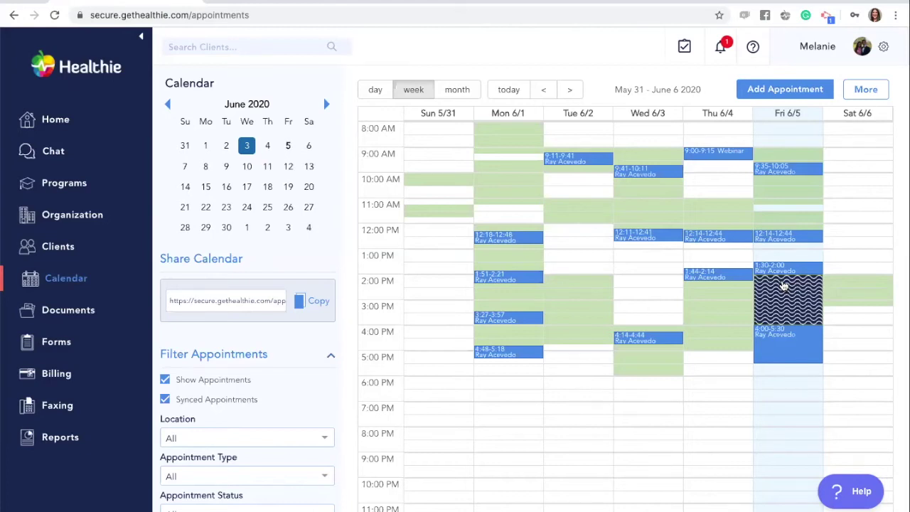
- Start a second June 5 appointment for the same client as a Healthie Video Call, with Zoom enabled for video chat
click(777, 374)
click(450, 188)
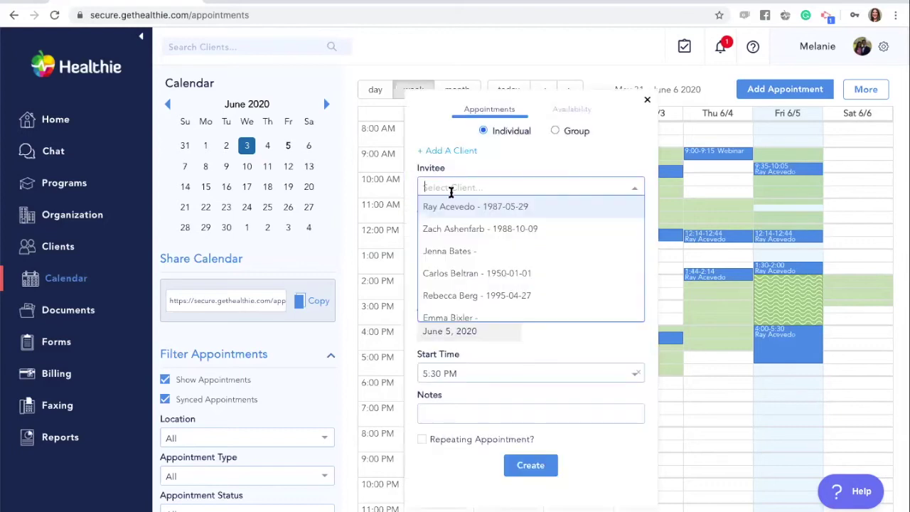
click(463, 212)
scroll(516, 327, down, 1)
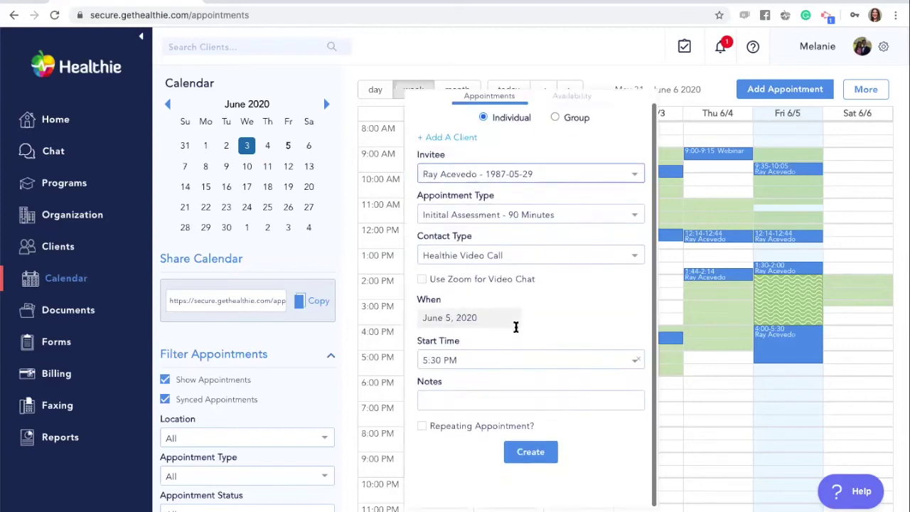
click(484, 256)
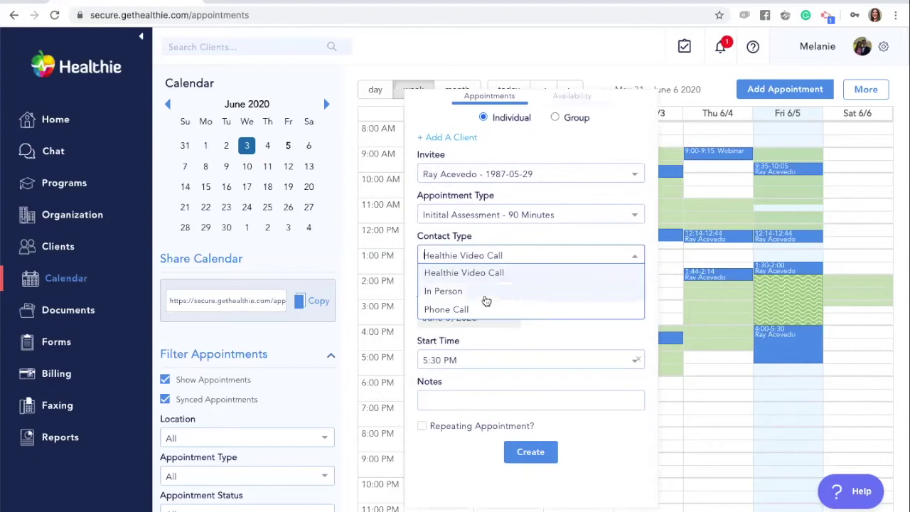
click(442, 272)
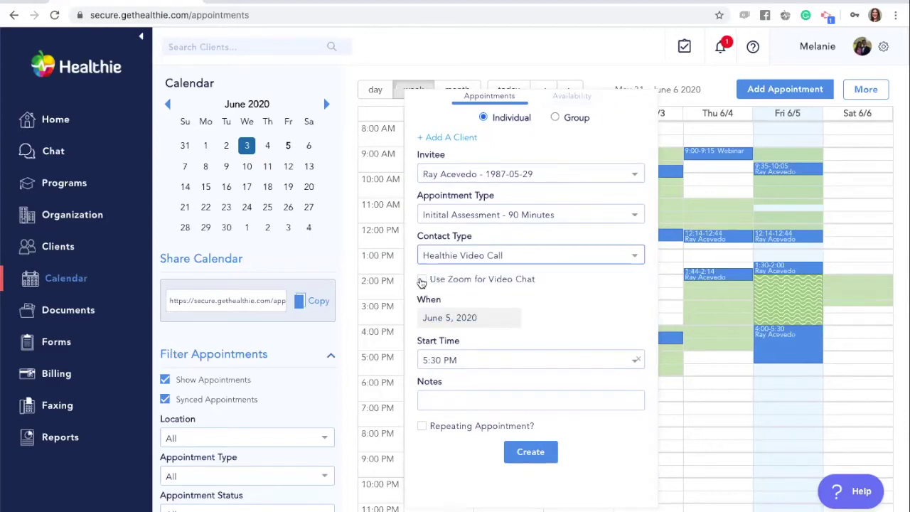
click(421, 281)
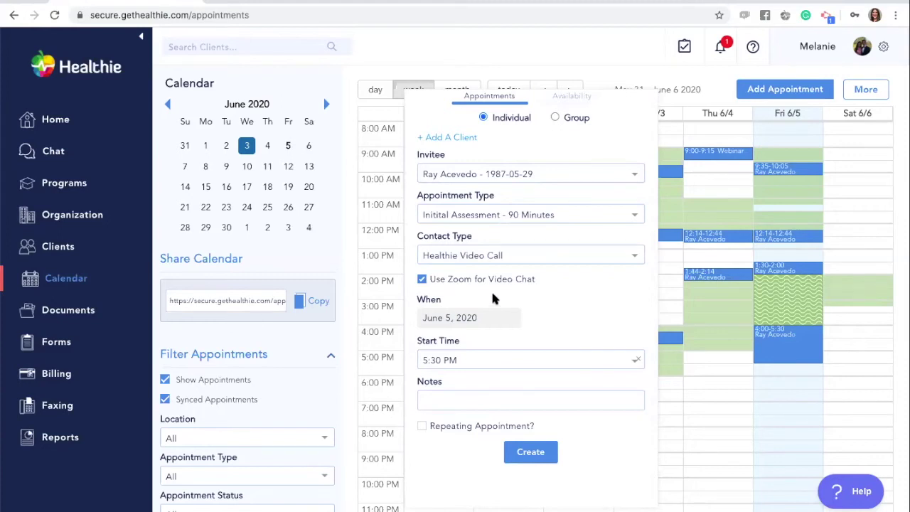
scroll(491, 289, down, 1)
scroll(490, 288, up, 1)
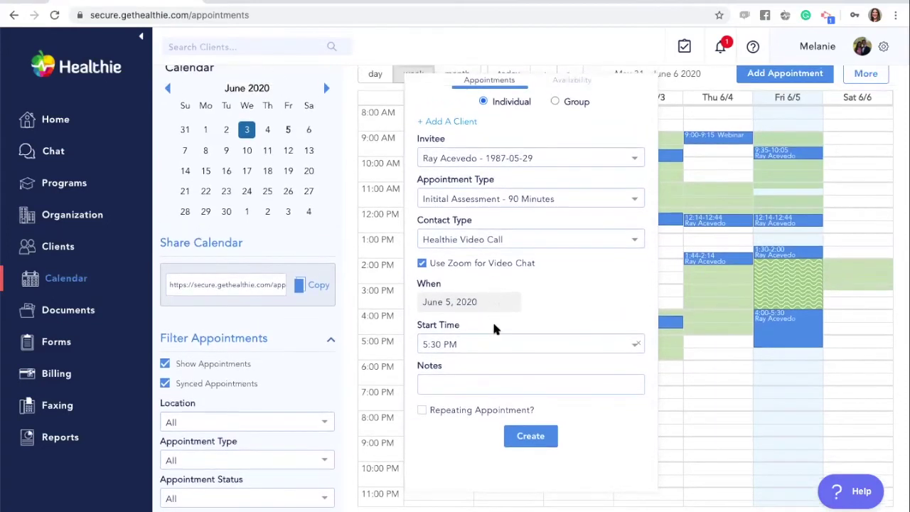
- Set the second appointment to Virtual Follow-Up - 30 Minutes with a 3:00 PM start time, and create it
click(488, 214)
click(488, 246)
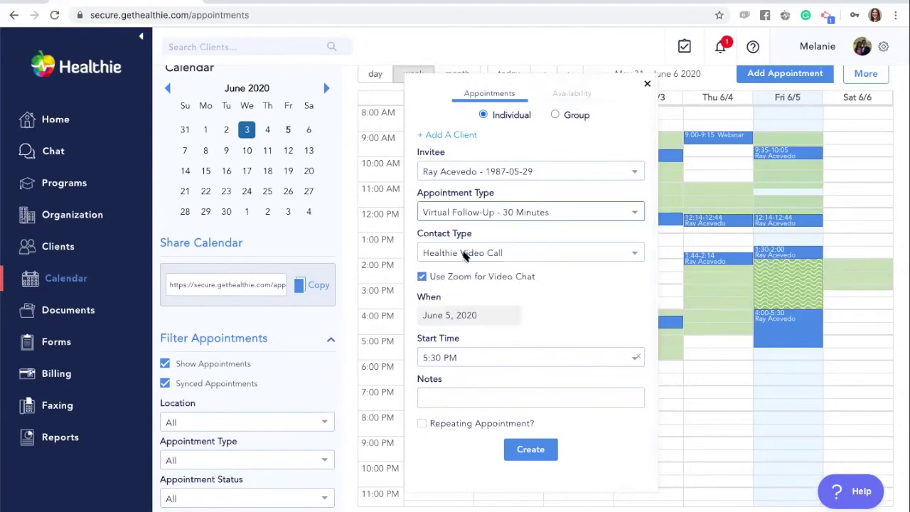
click(461, 360)
scroll(468, 420, down, 1)
scroll(468, 421, up, 10)
scroll(450, 402, up, 2)
scroll(449, 401, up, 2)
click(451, 393)
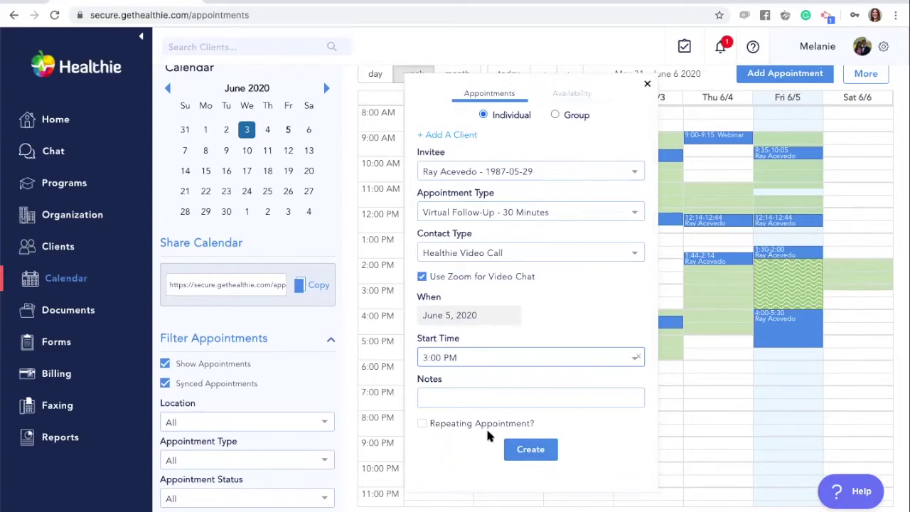
click(535, 450)
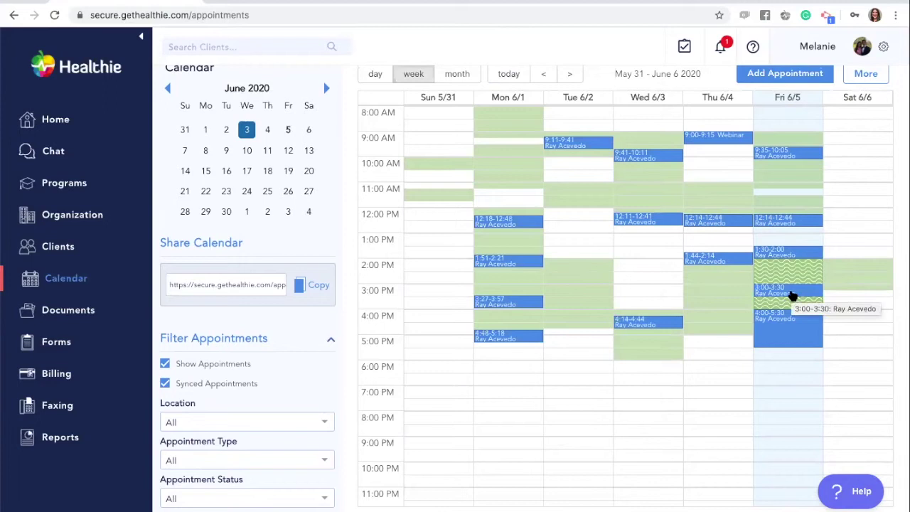
- Review the details of Friday's 1:30 PM appointment, including its provider video link, and close them
click(792, 256)
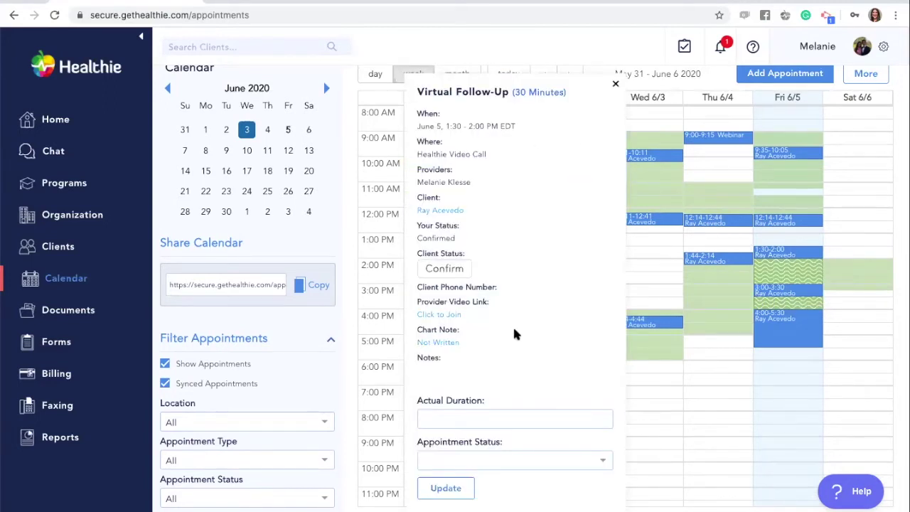
scroll(517, 334, down, 1)
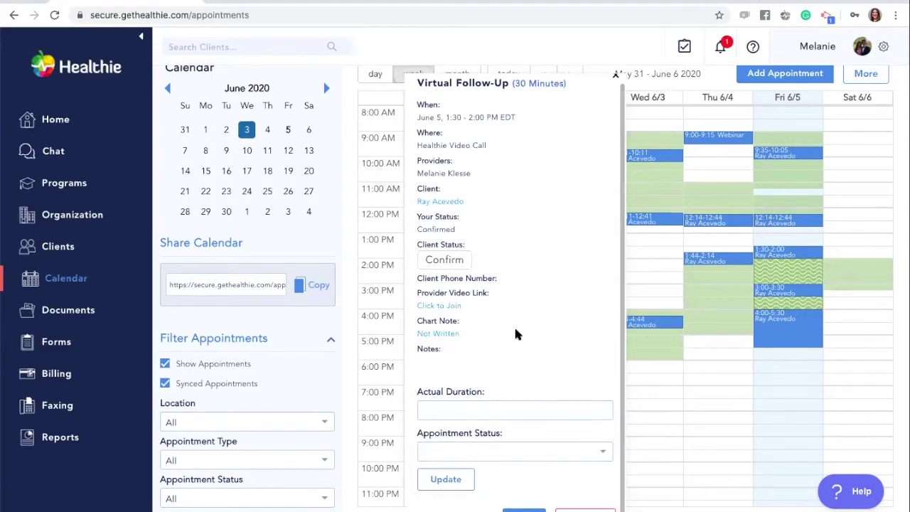
scroll(516, 335, up, 1)
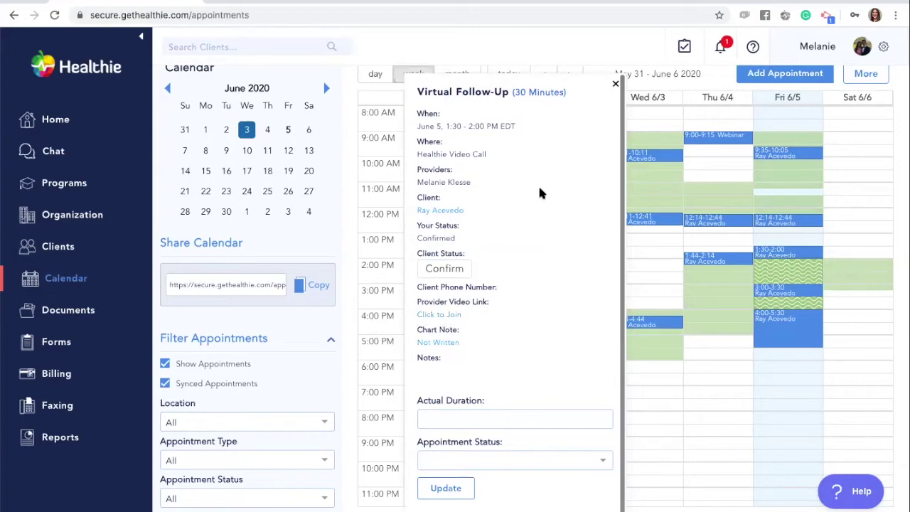
click(615, 85)
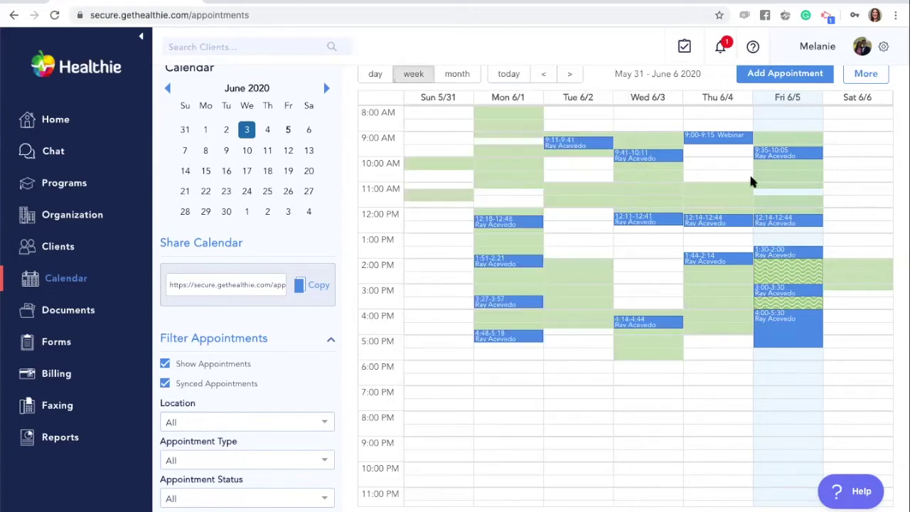
- Check the details of Friday's 3:00 PM Zoom appointment and highlight its client video link
click(784, 294)
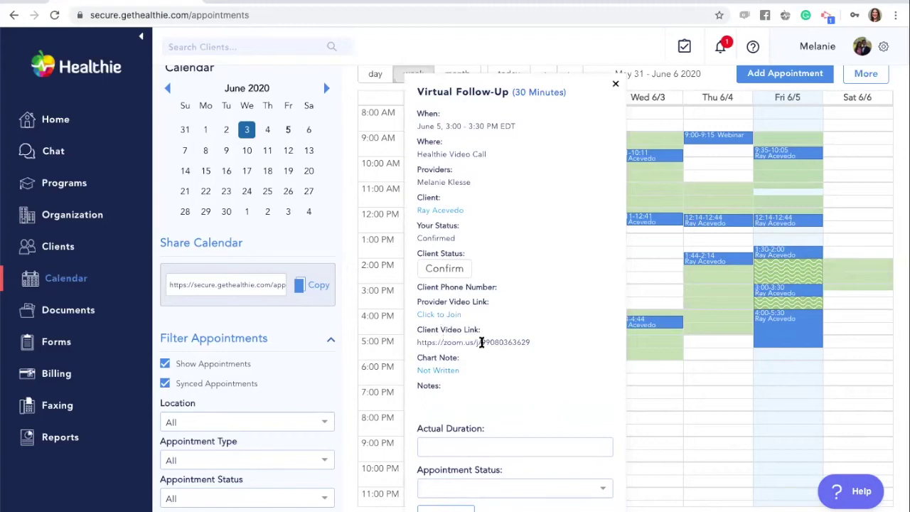
drag(534, 342, 412, 344)
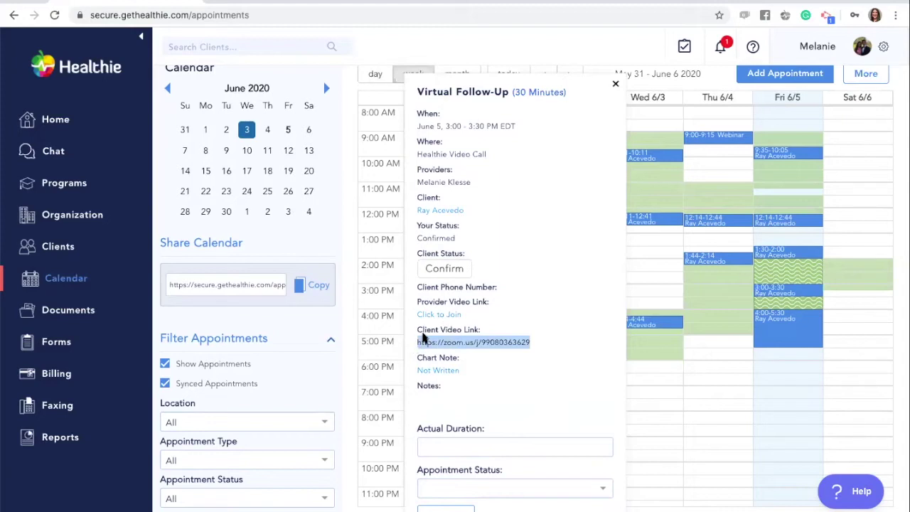
scroll(485, 357, down, 1)
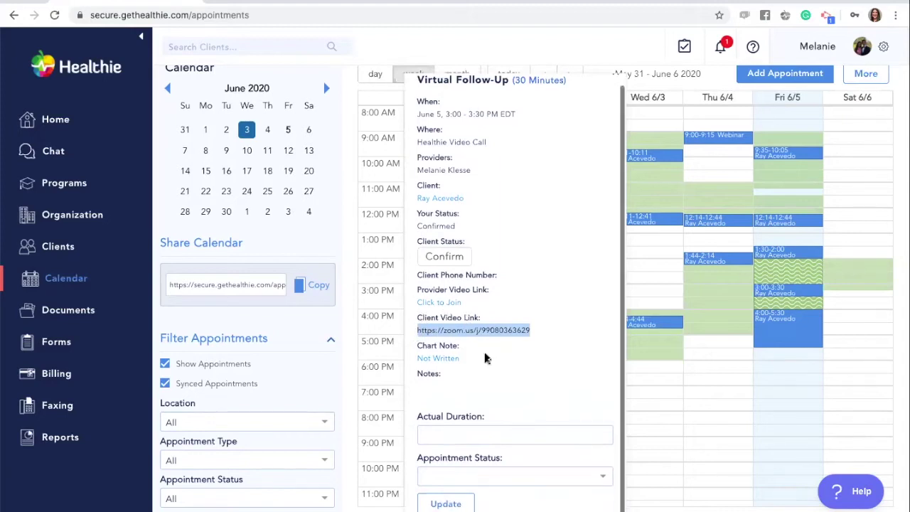
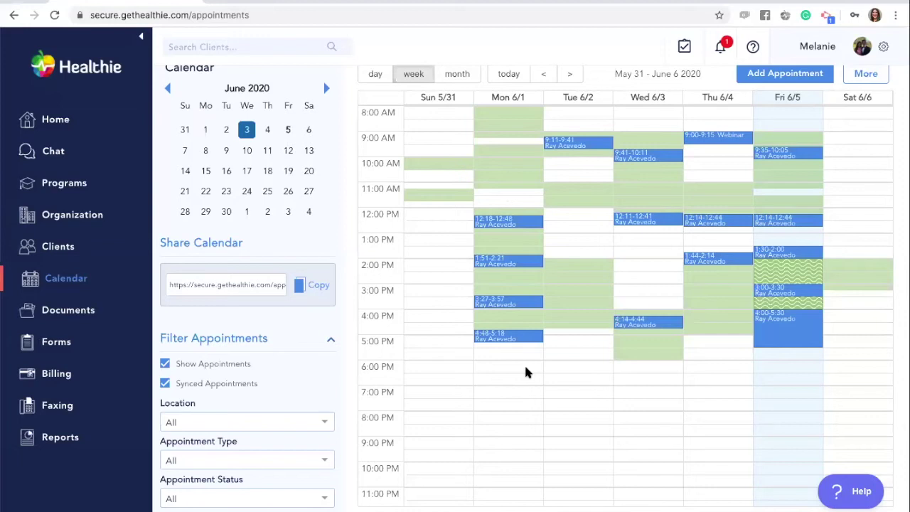
- Return to the Appointment Types settings and look through the list of types
click(886, 48)
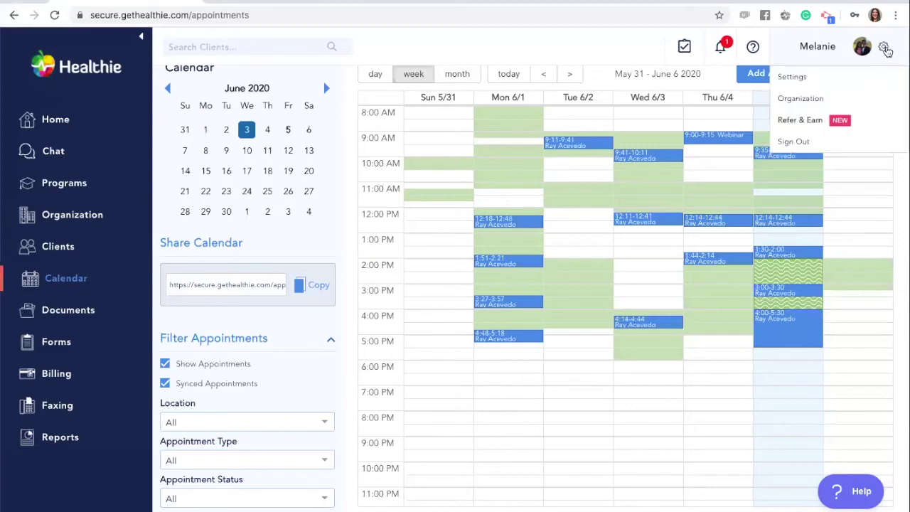
click(837, 76)
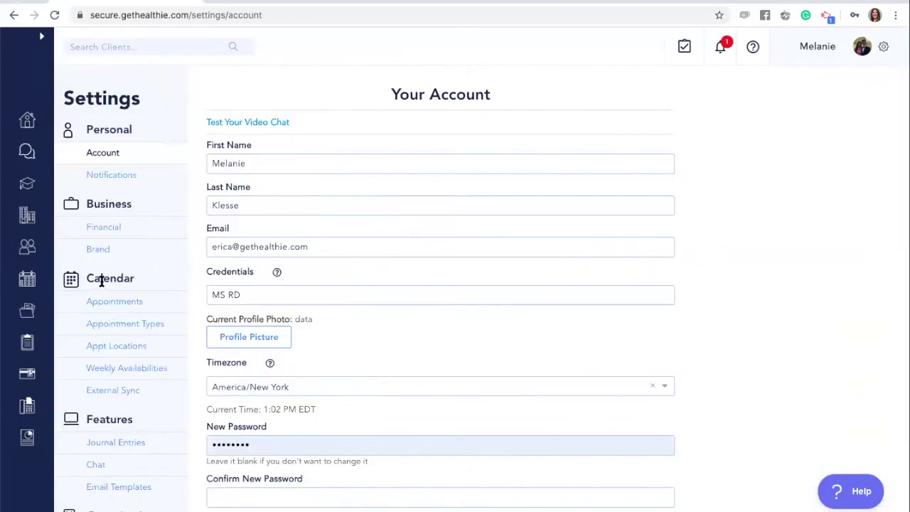
click(116, 328)
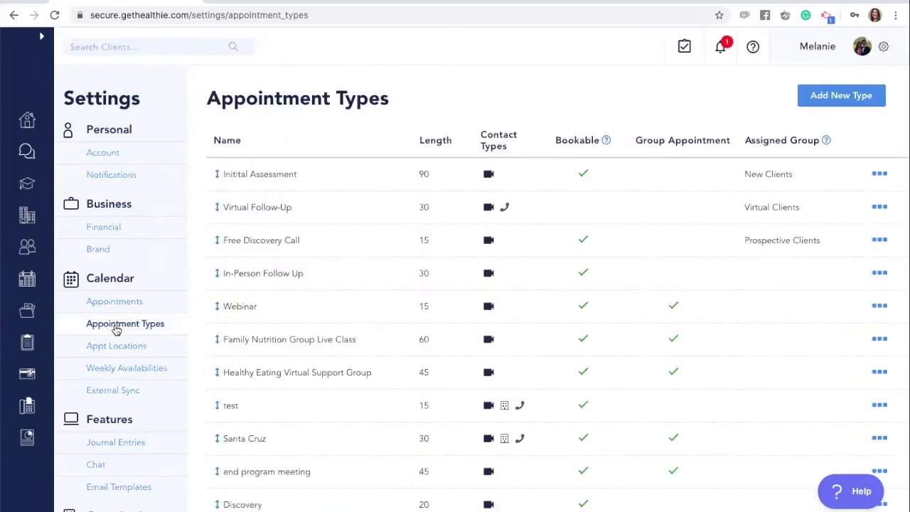
scroll(399, 402, down, 2)
scroll(398, 405, up, 1)
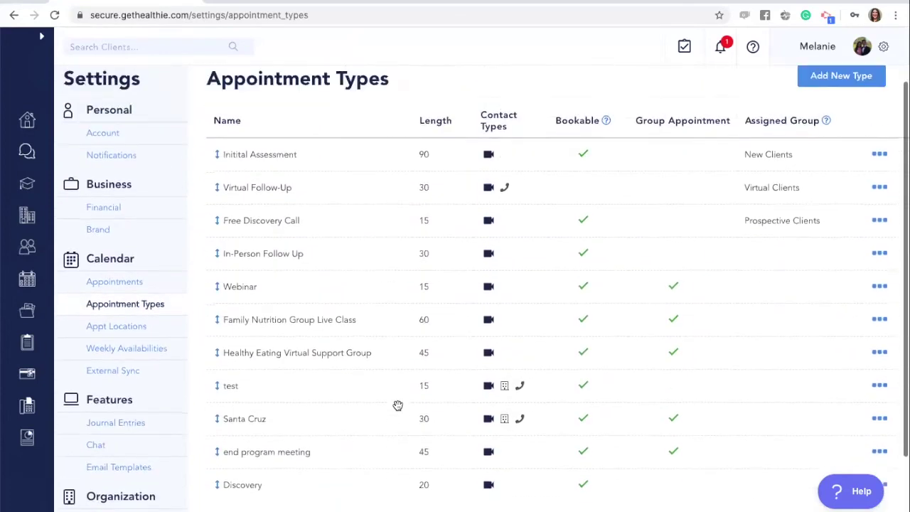
- Start a new appointment type named Group Video Call Session and mark it as a group appointment
scroll(398, 406, up, 1)
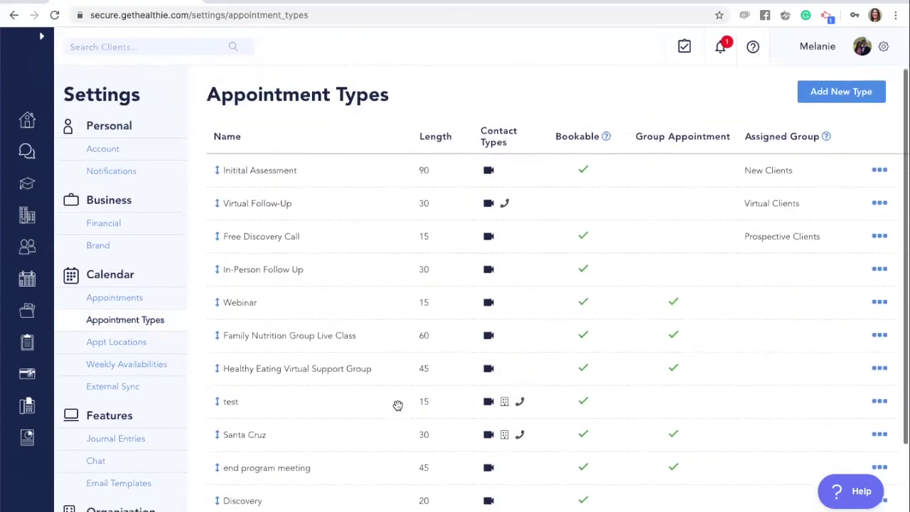
click(841, 88)
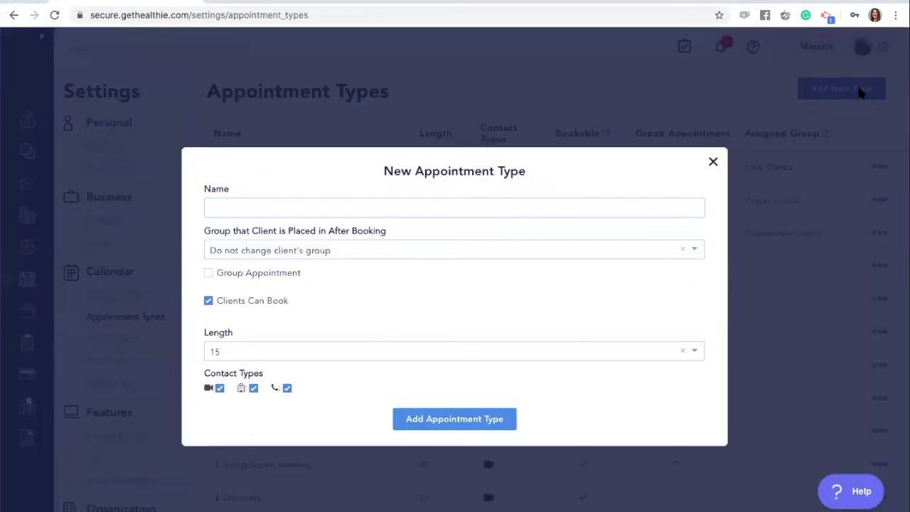
click(287, 207)
text(Group Video Call Session)
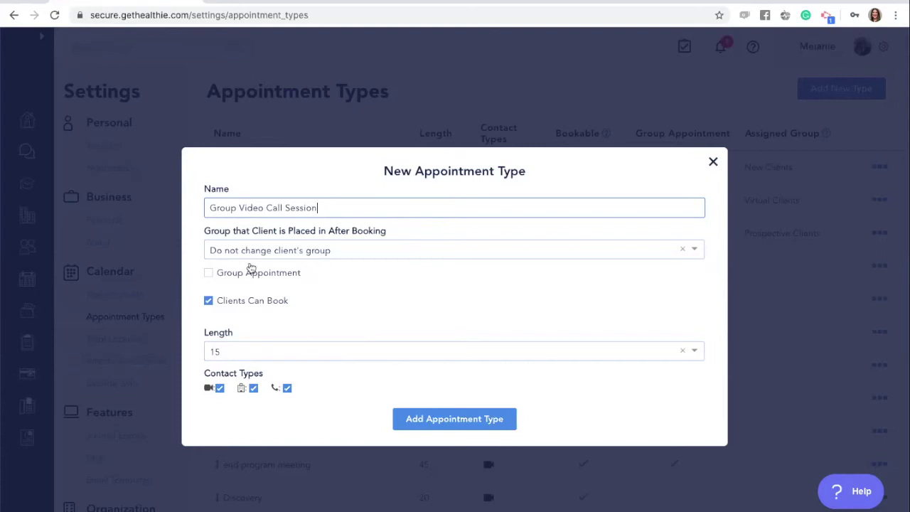
click(209, 274)
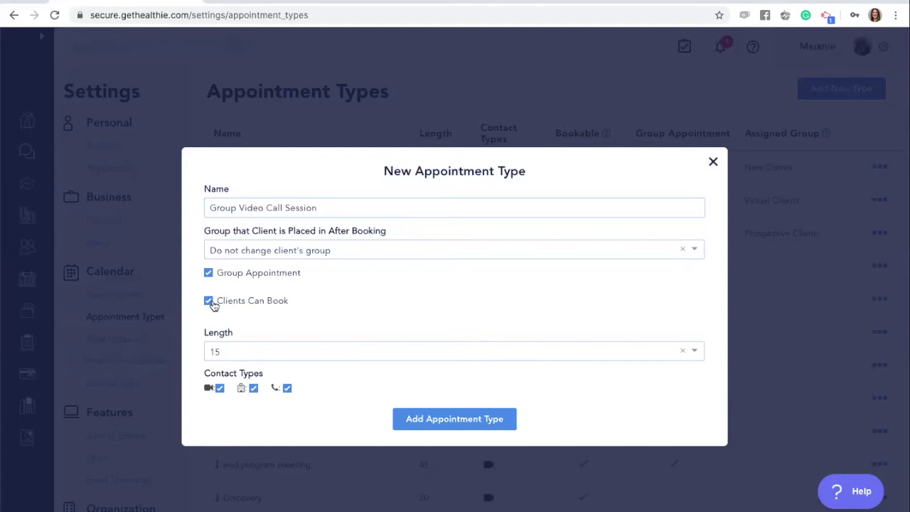
- Set the new type's length to 30 minutes, keep only video as its contact type, and add it to the appointment types
click(240, 351)
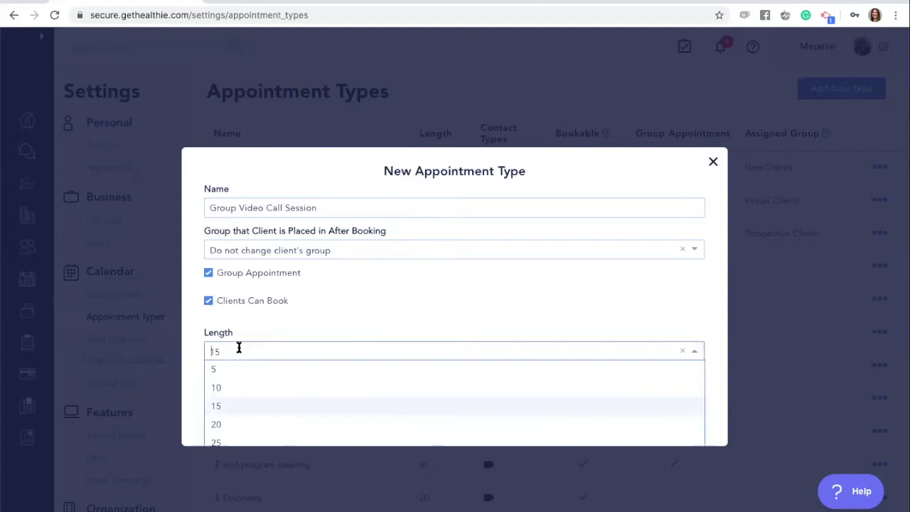
scroll(240, 388, down, 2)
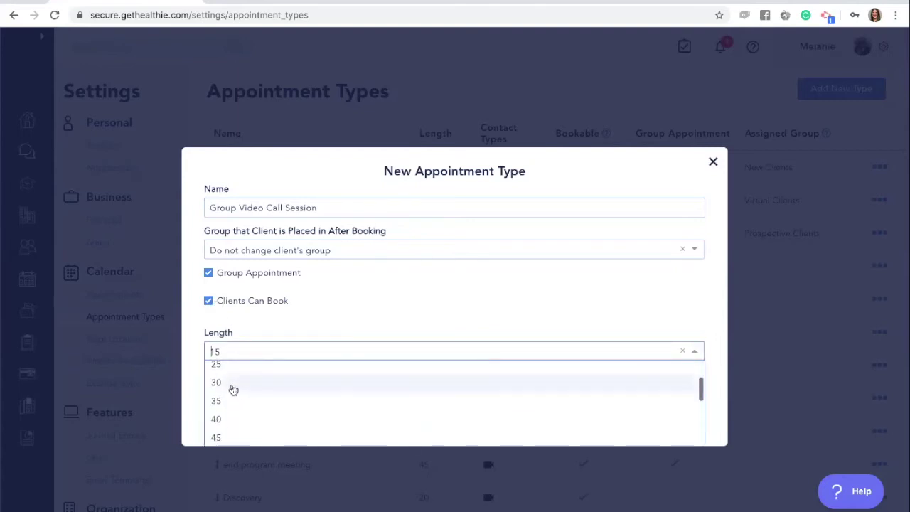
click(234, 387)
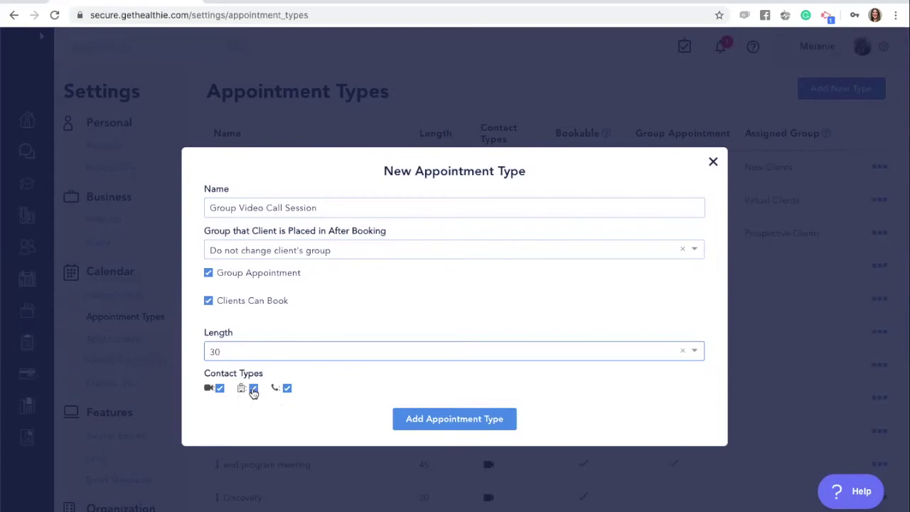
click(285, 389)
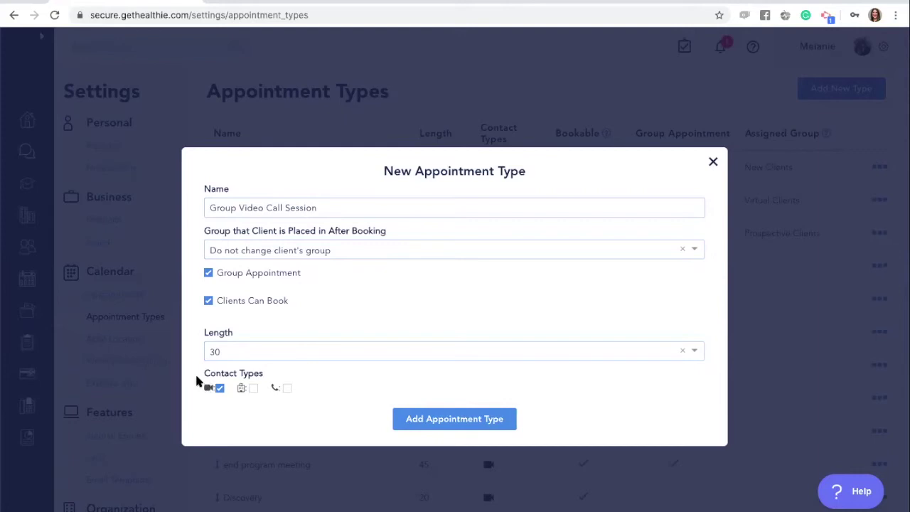
click(452, 421)
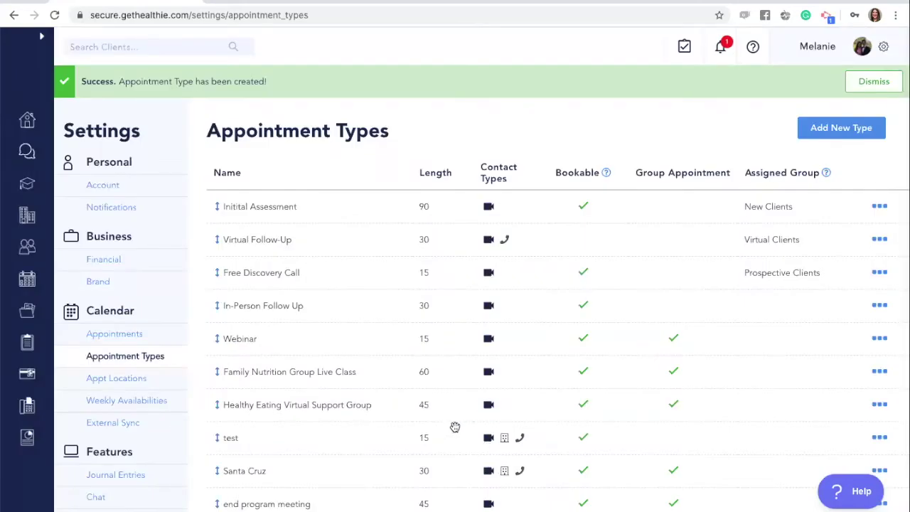
scroll(455, 427, down, 3)
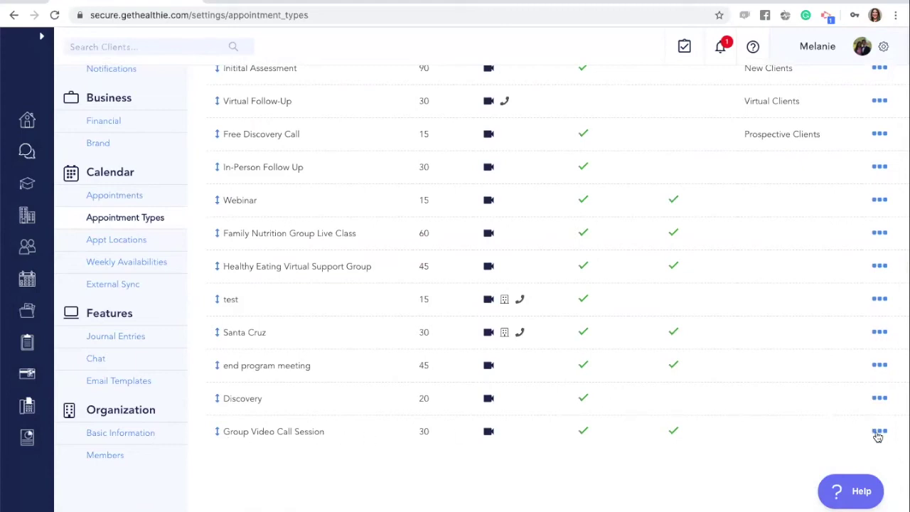
- Go to the calendar and start a new appointment on Saturday, June 6, 2020 at 2:00 PM
click(29, 281)
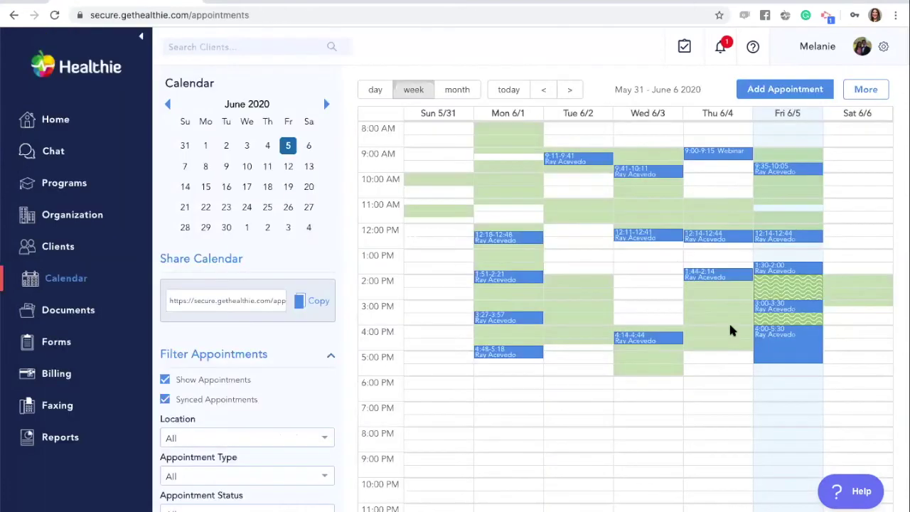
click(839, 282)
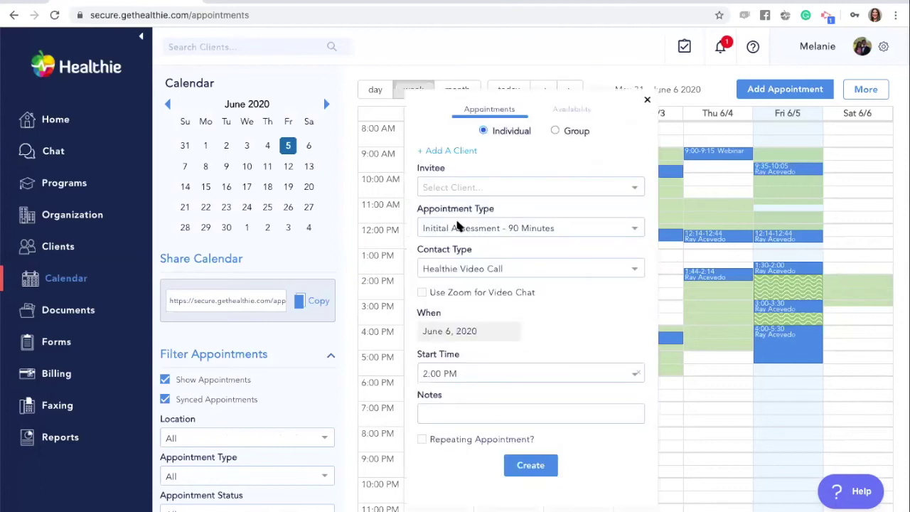
scroll(463, 202, down, 1)
scroll(464, 202, up, 1)
click(465, 188)
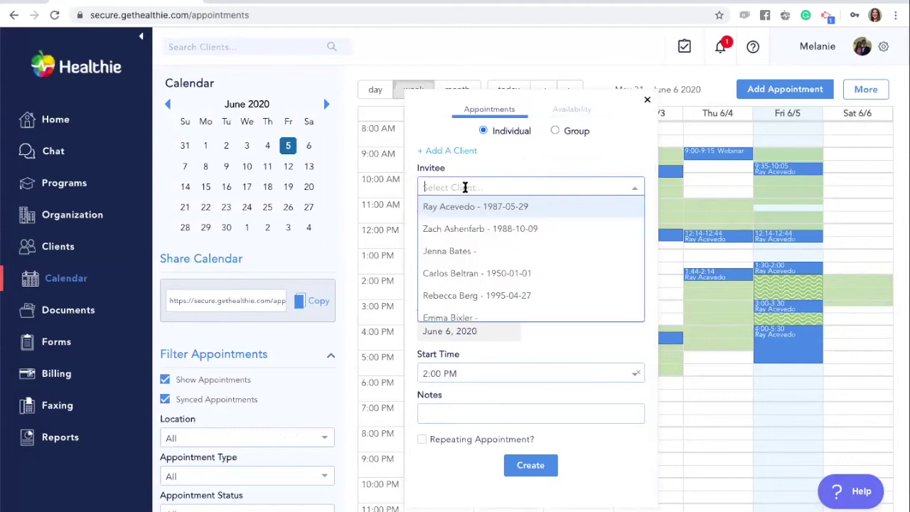
click(467, 206)
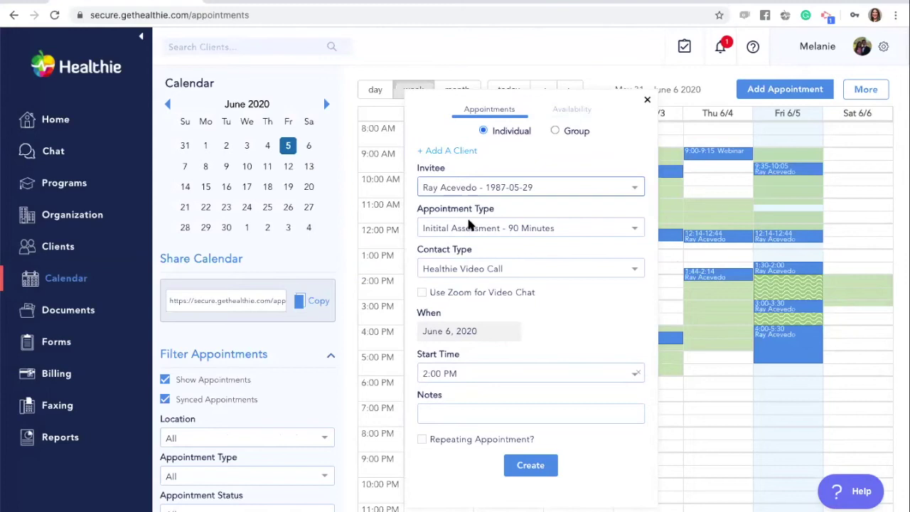
scroll(490, 239, down, 1)
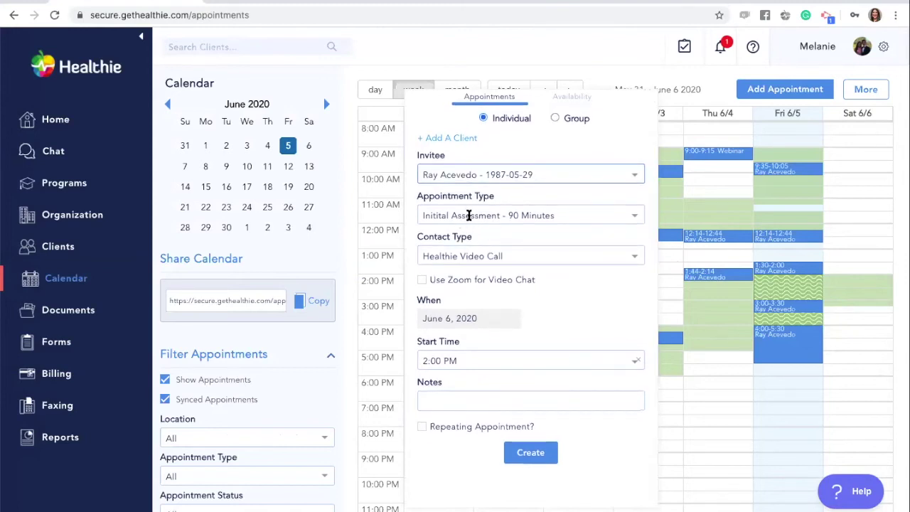
click(470, 215)
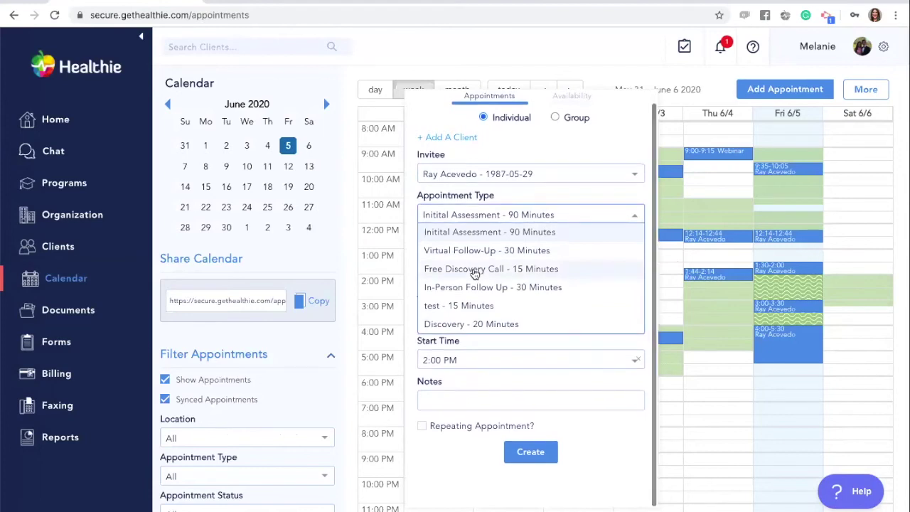
scroll(475, 274, down, 1)
- Make the June 6 appointment a group appointment of type Group Video Call Session - 30 Minutes
click(555, 88)
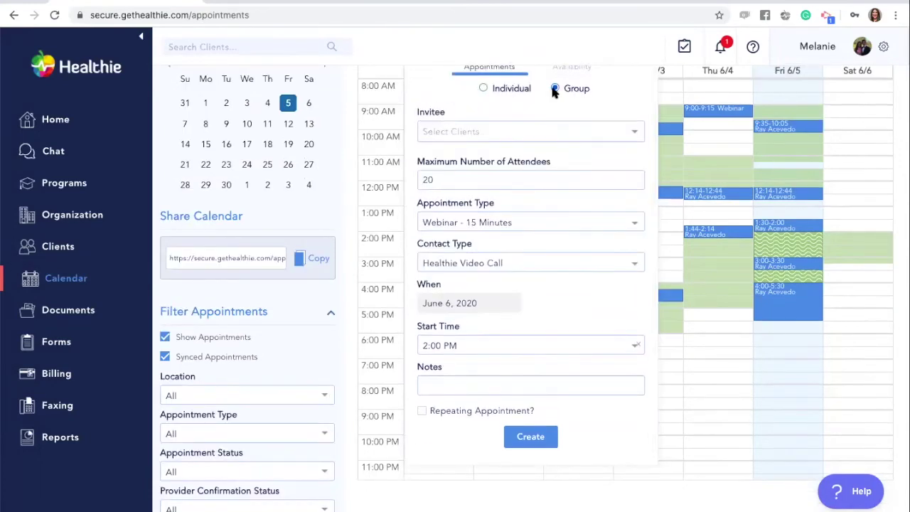
click(495, 225)
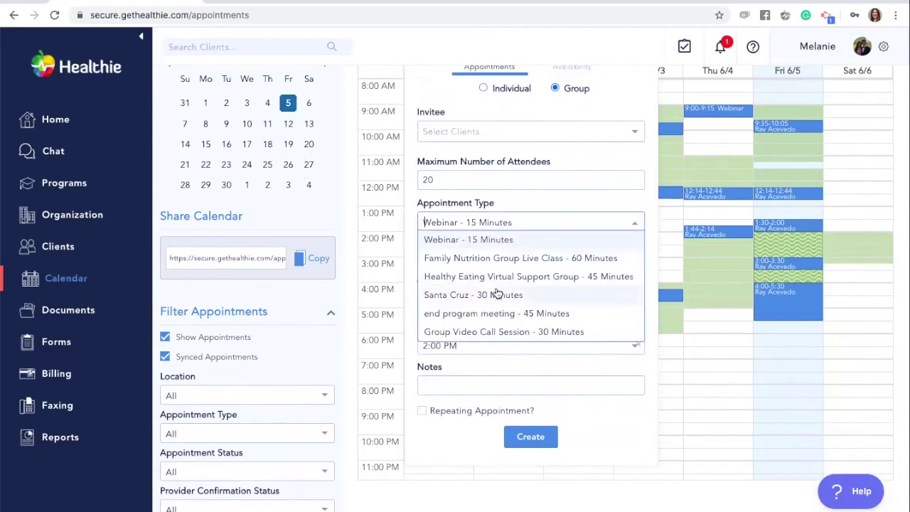
scroll(487, 313, down, 1)
click(487, 317)
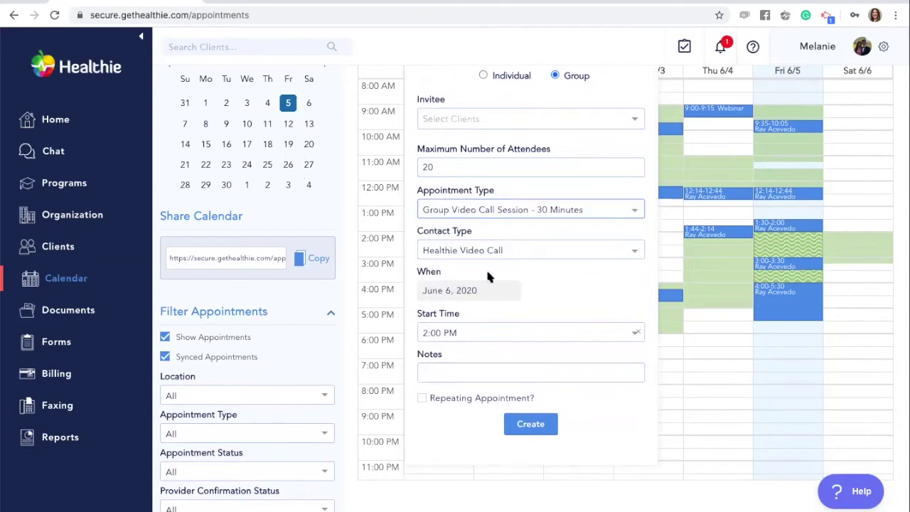
scroll(491, 204, up, 1)
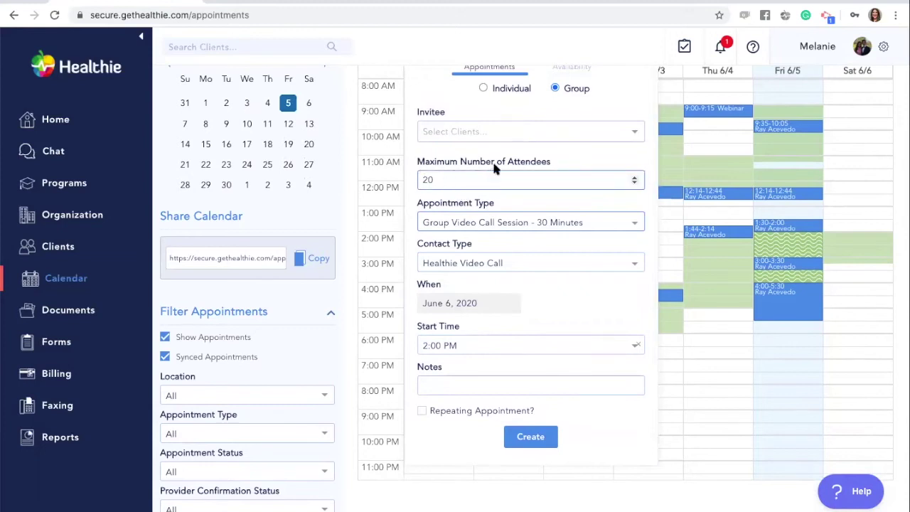
- Invite the Virtual Clients group to the group appointment
click(435, 138)
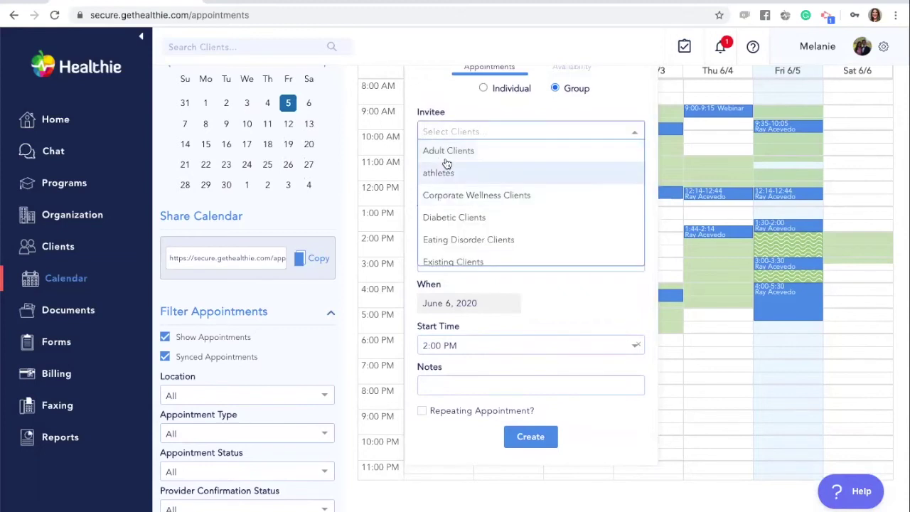
scroll(481, 207, down, 1)
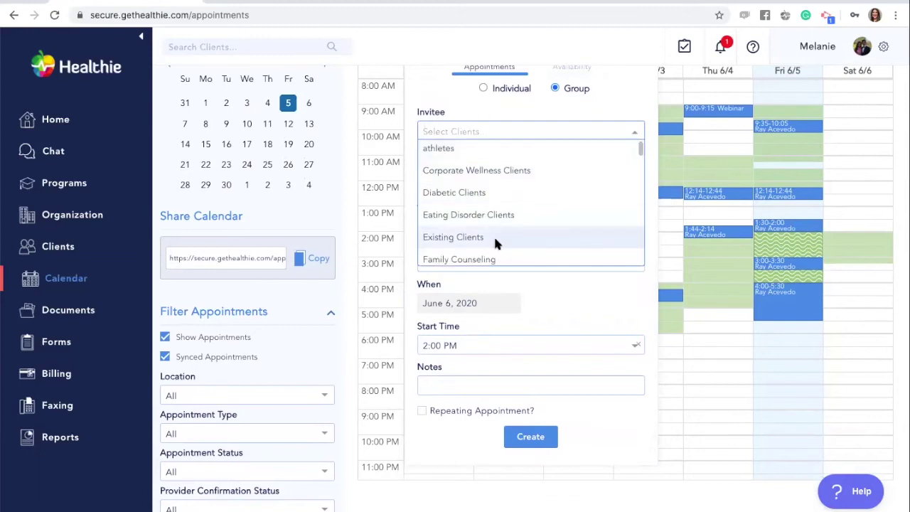
scroll(494, 238, down, 3)
scroll(496, 244, up, 1)
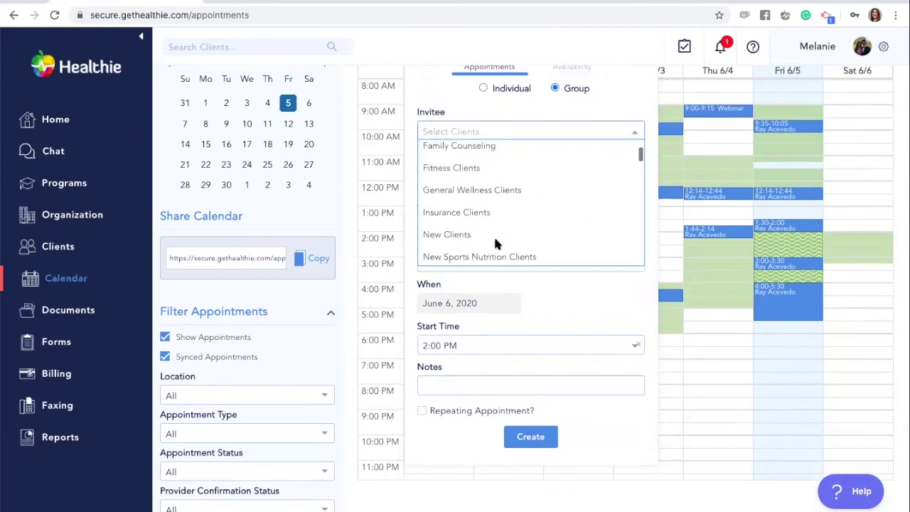
text(virtu)
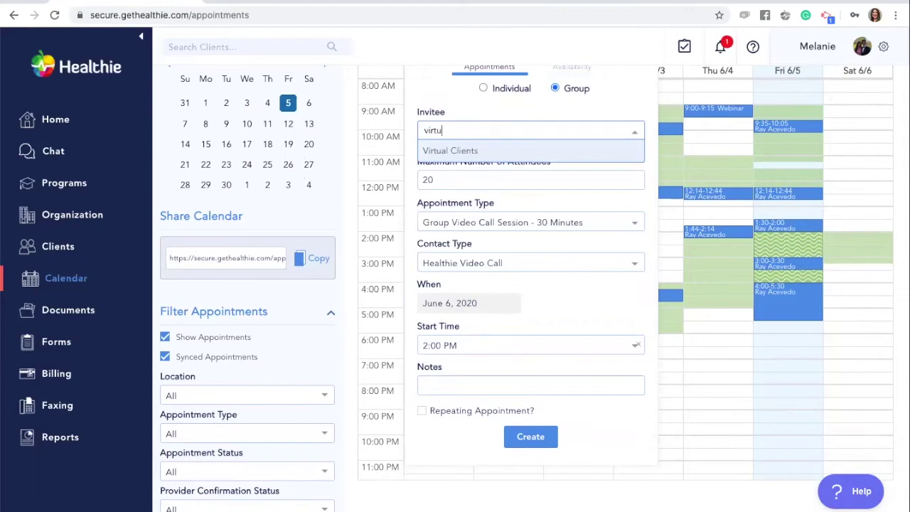
key(Return)
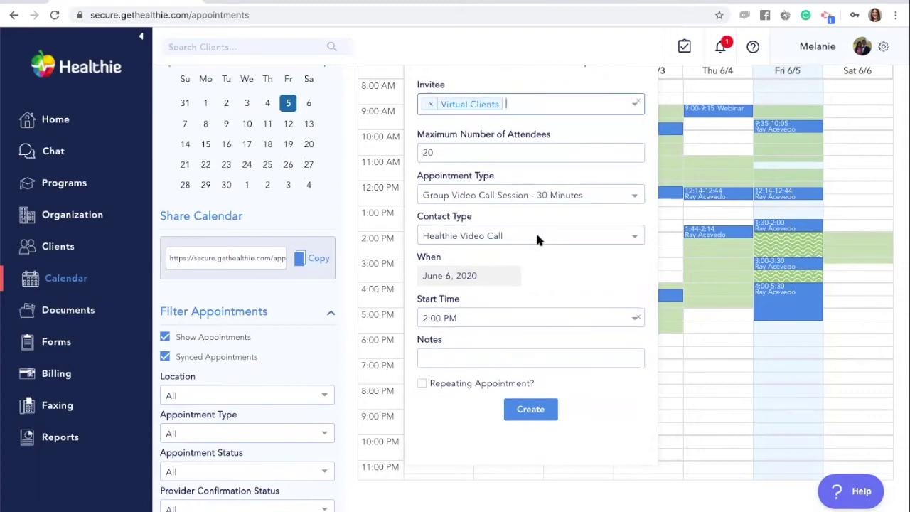
- Check the attendee limit and the remaining settings, and create the group appointment
click(534, 130)
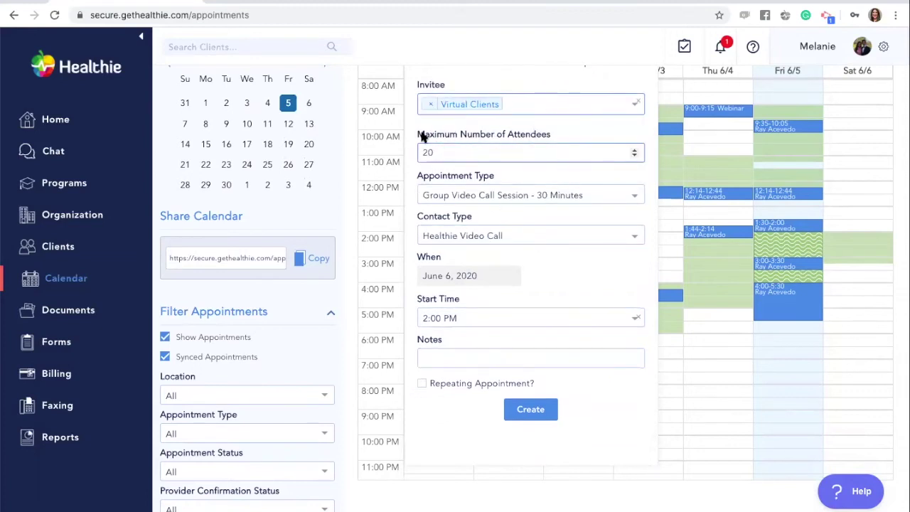
click(477, 135)
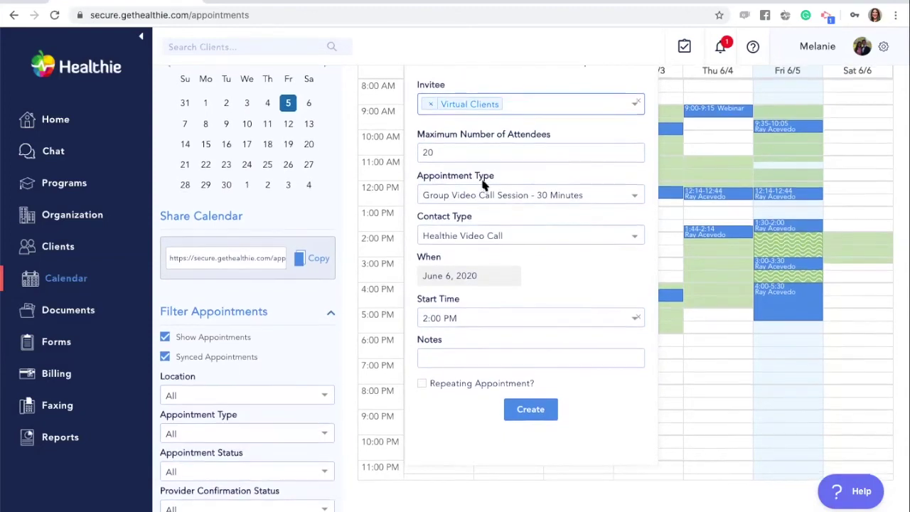
scroll(487, 214, down, 1)
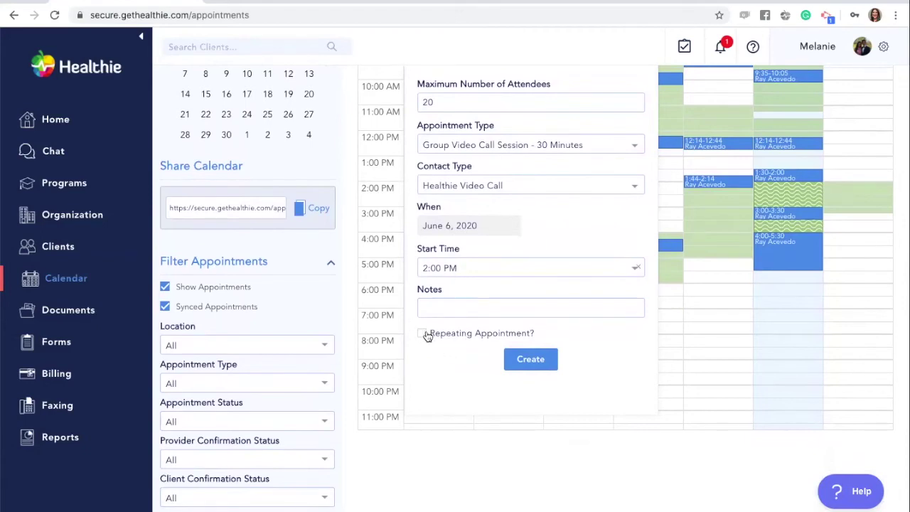
scroll(428, 333, up, 1)
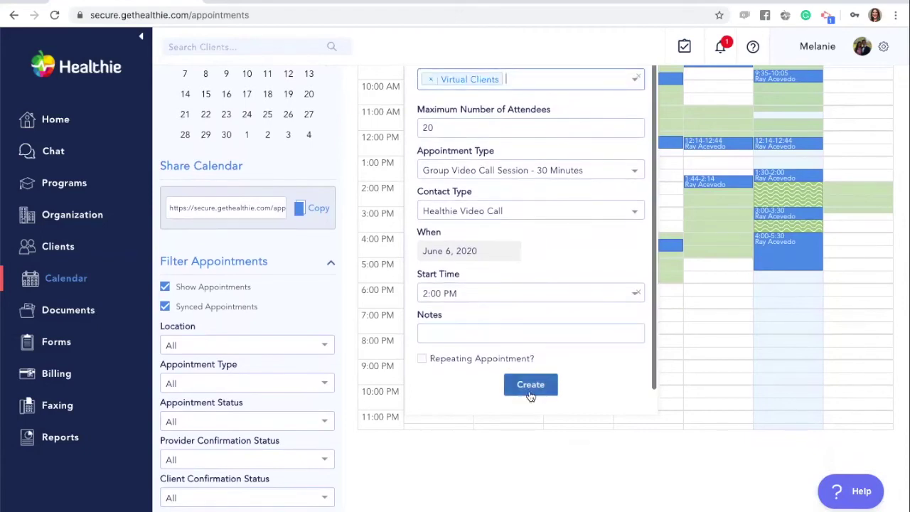
click(529, 388)
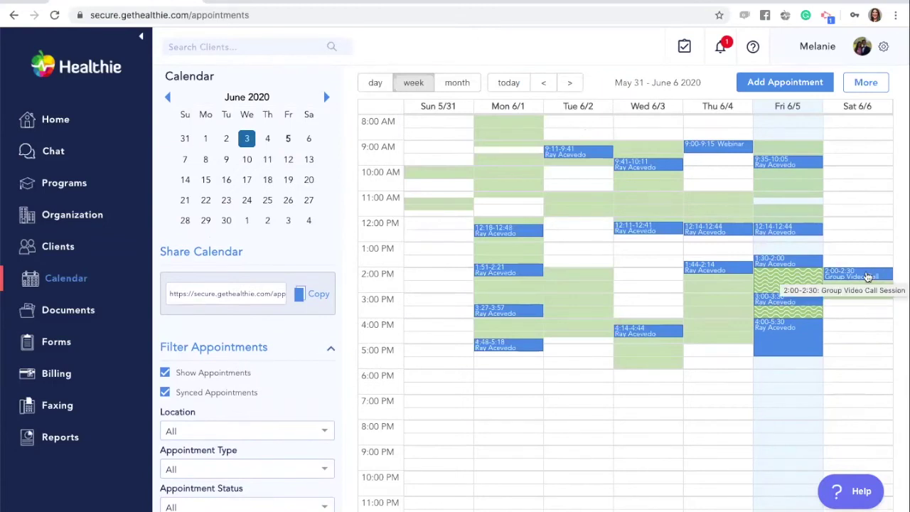
- Review the details of Saturday's 2:00 PM Group Video Call Session, including its provider and client video links
click(868, 277)
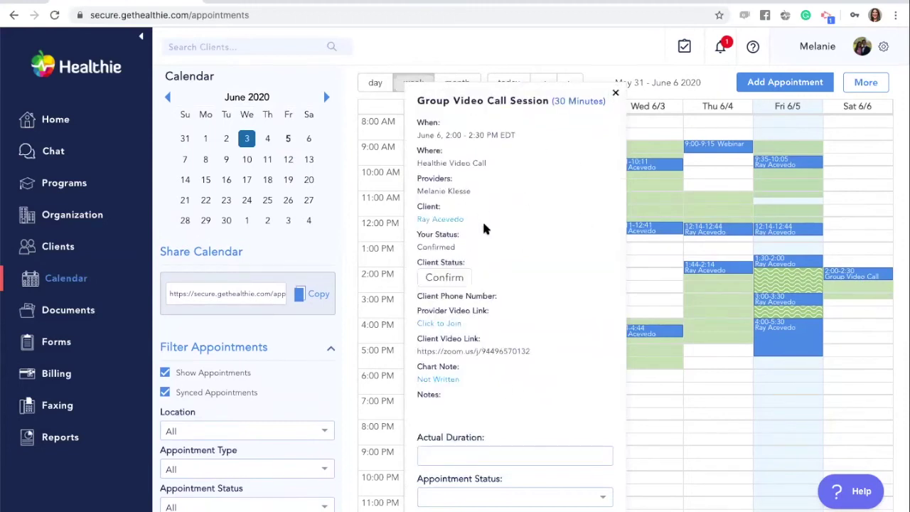
scroll(507, 247, down, 2)
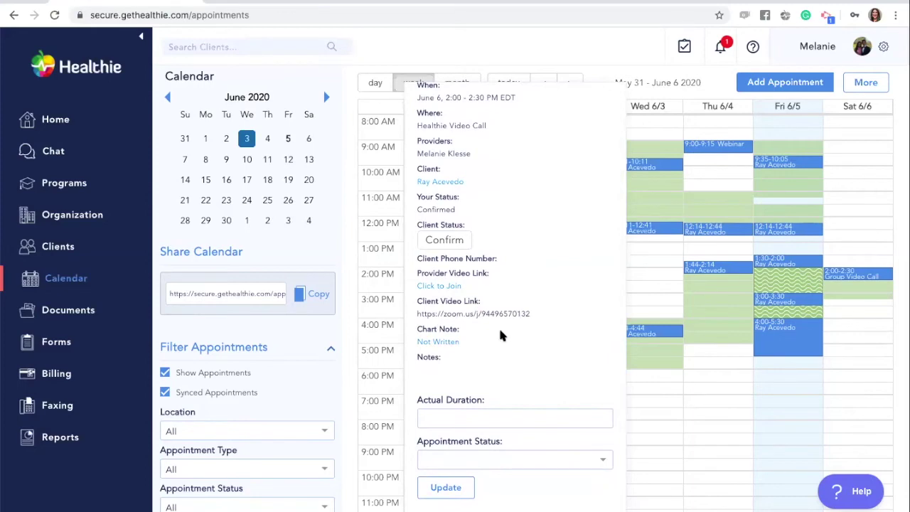
scroll(502, 335, down, 1)
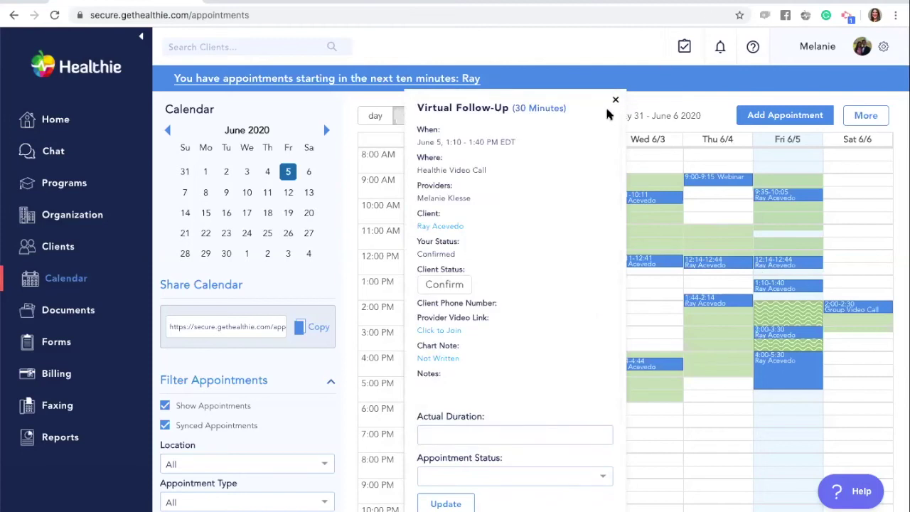
- Join the Healthie video call for Friday's 1:10 PM Virtual Follow-Up and look over the private charting note
click(434, 331)
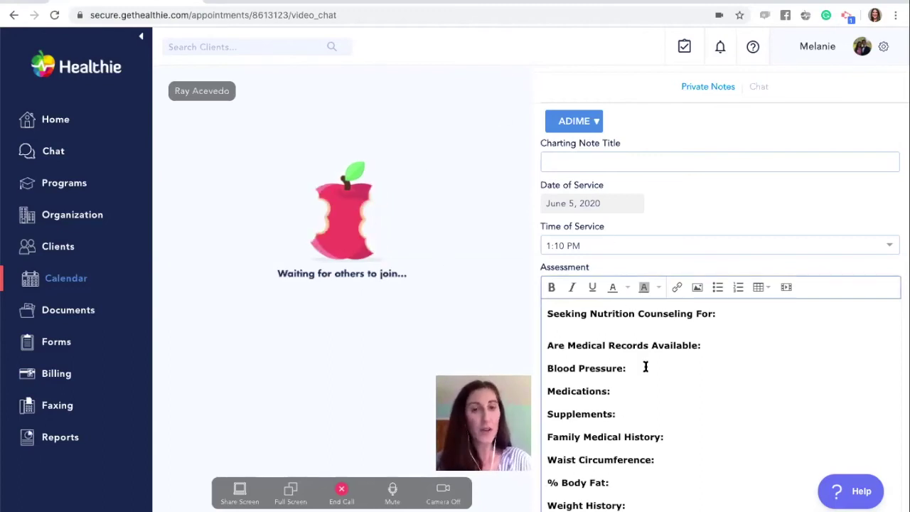
scroll(646, 366, down, 1)
scroll(646, 367, up, 1)
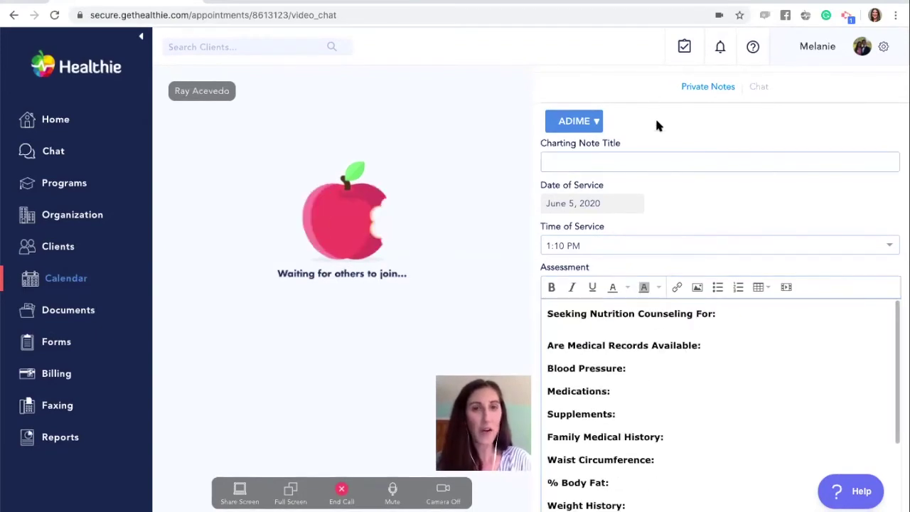
- Switch the private charting note to the Intake Assessment template and title it "Initial Consultation"
click(597, 122)
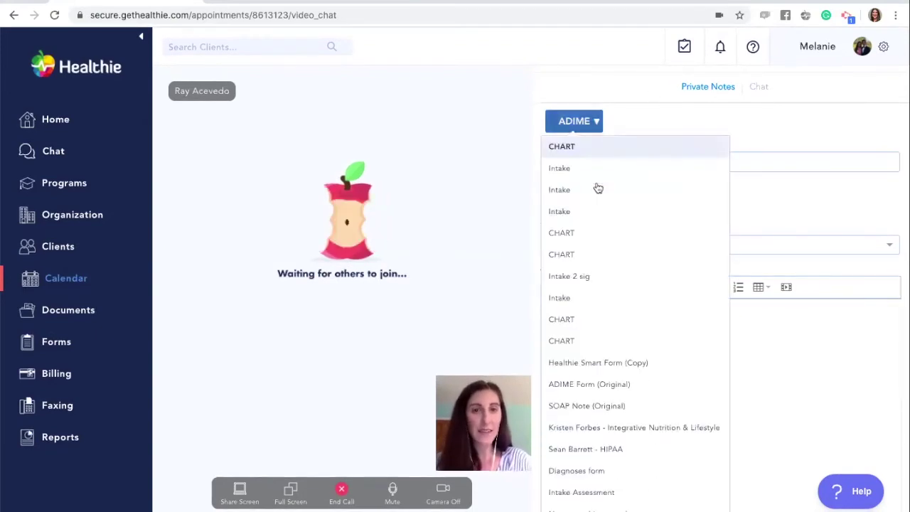
scroll(610, 372, down, 1)
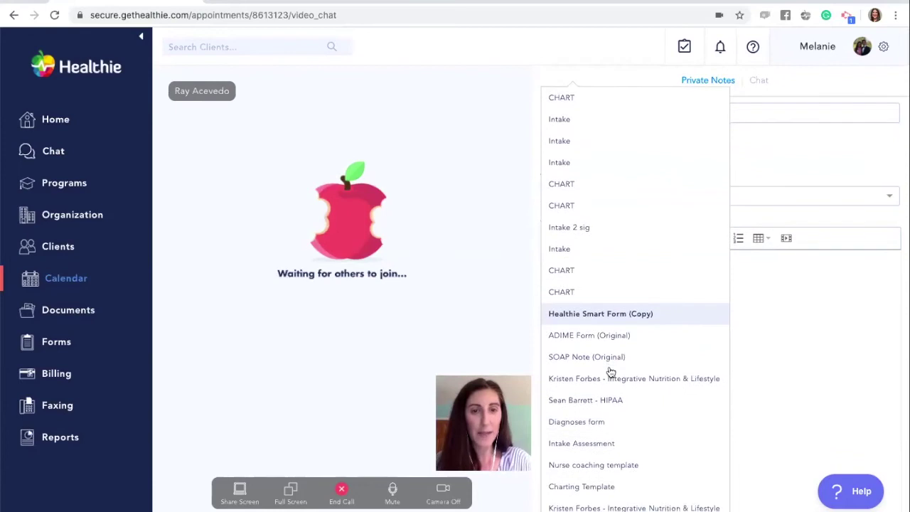
click(596, 444)
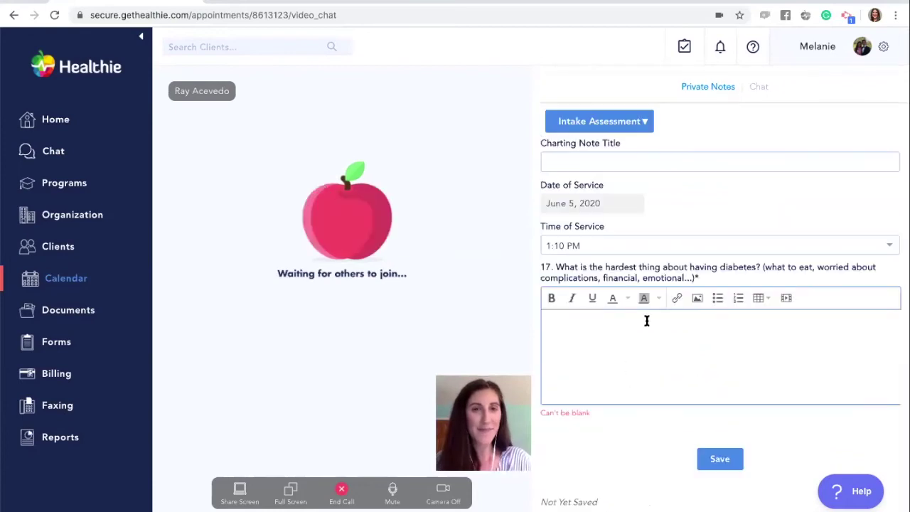
click(595, 164)
click(624, 192)
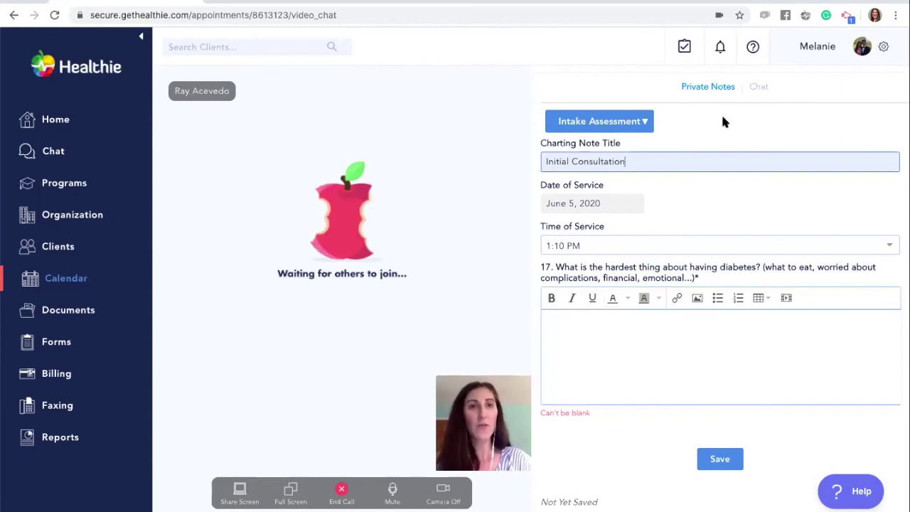
- Open the client chat beside the video call and look over the message history and the message composer
click(760, 89)
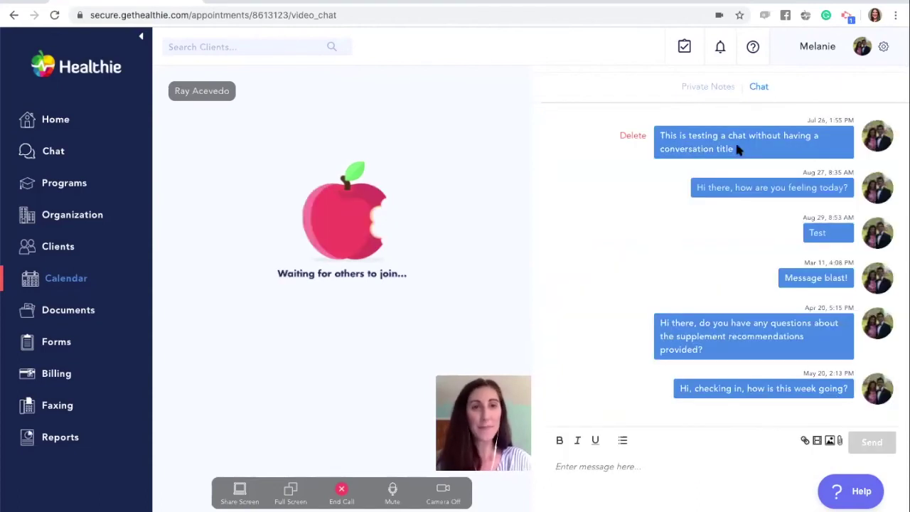
scroll(689, 320, down, 1)
click(604, 431)
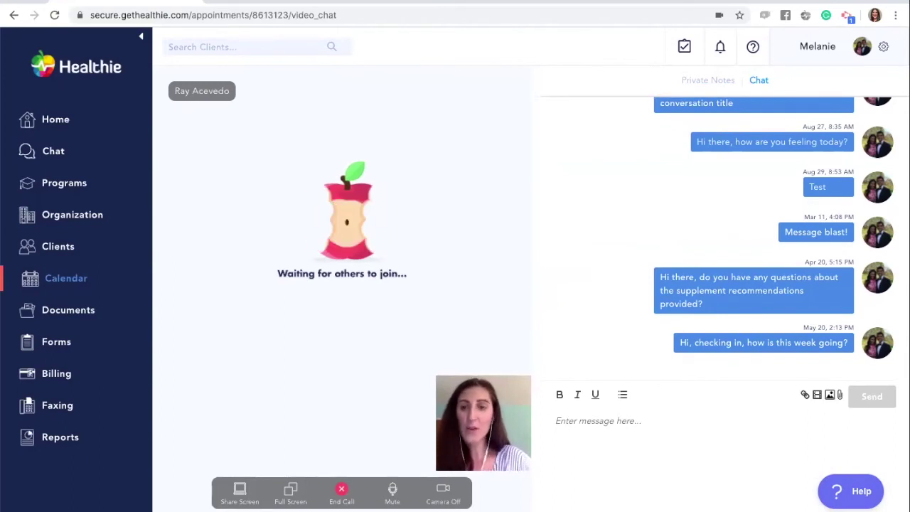
- Turn off the camera and end the Healthie video call
click(445, 492)
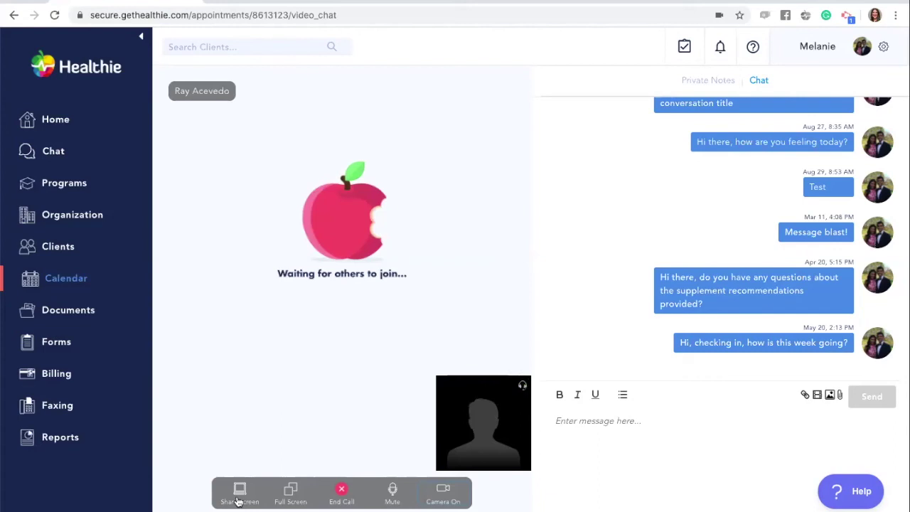
click(341, 490)
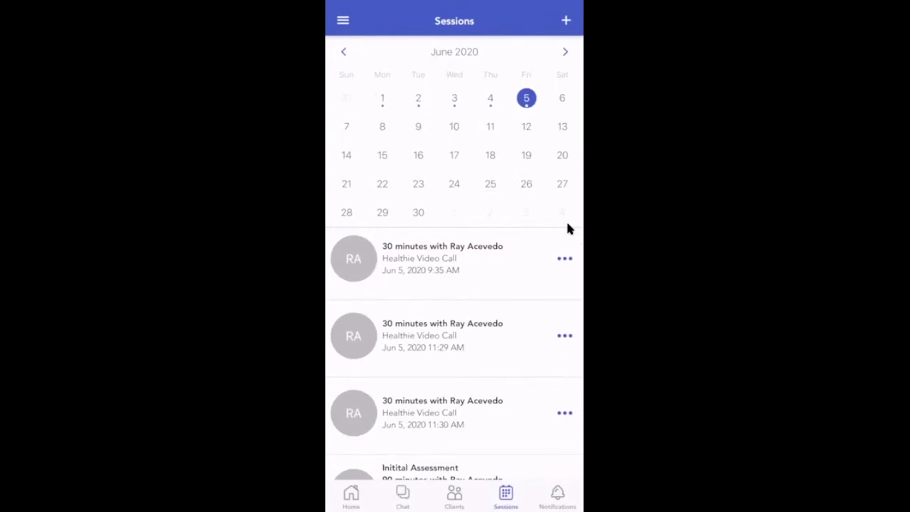
- In the Healthie mobile app, open the details of the Jun 5, 2020 9:35 AM video-call session
click(568, 229)
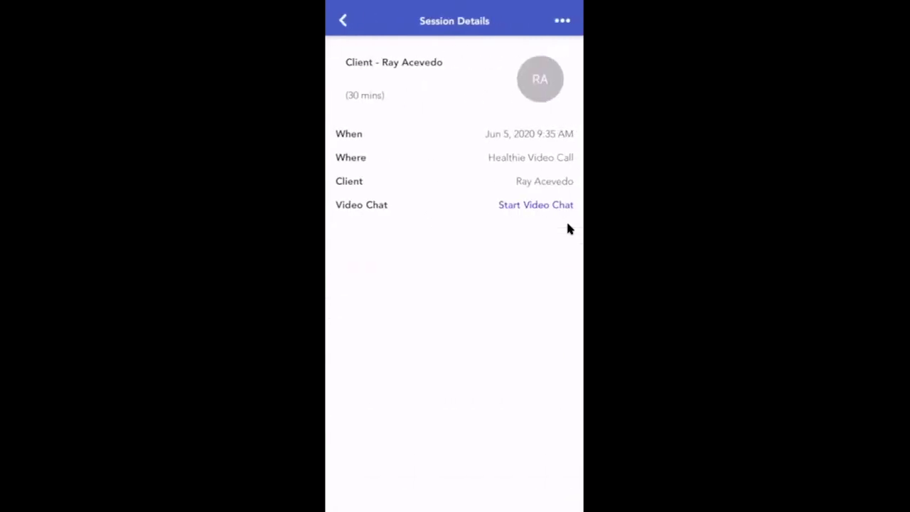